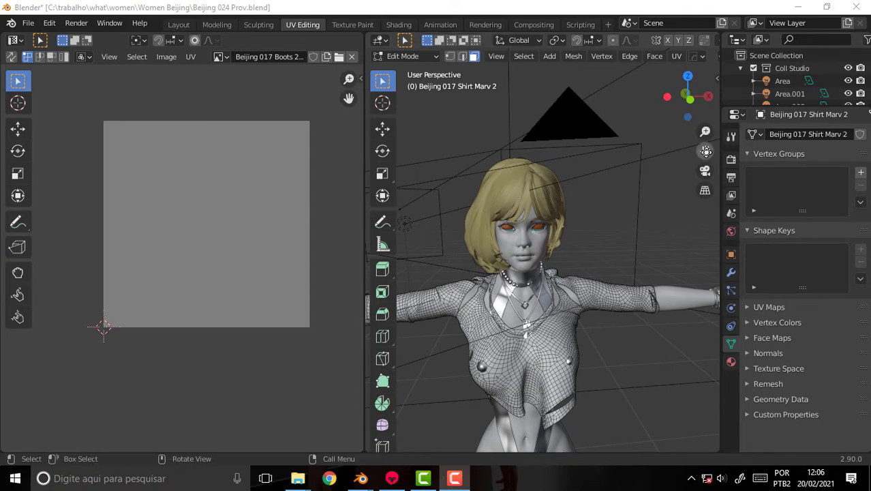
In Edit Mode, select the shirt's linked front piece, then its left sleeve.
mouse_move(705, 150)
mouse_down()
mouse_move(705, 42)
mouse_move(676, 180)
mouse_up()
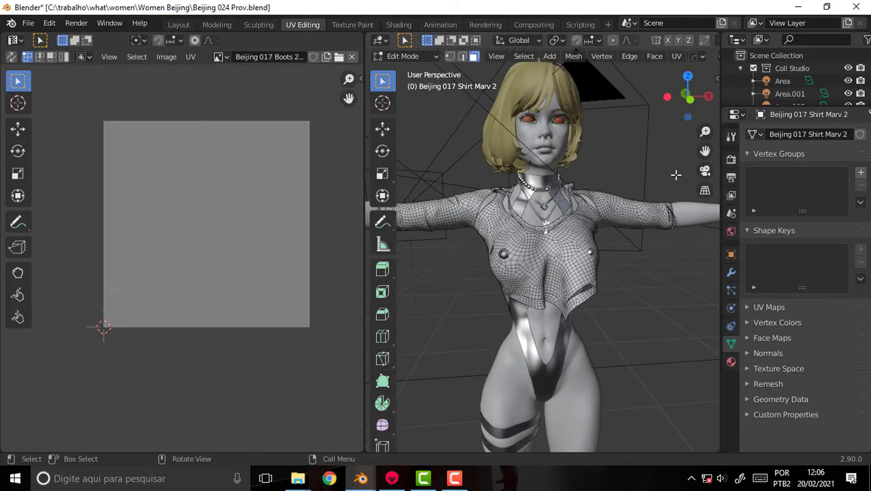
scroll(676, 175, down, 2)
scroll(676, 175, up, 2)
key(ctrl+l)
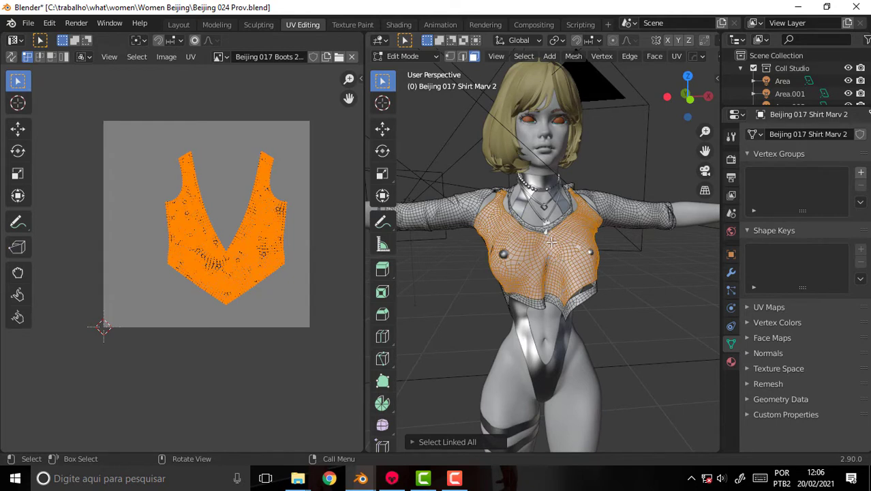
click(452, 207)
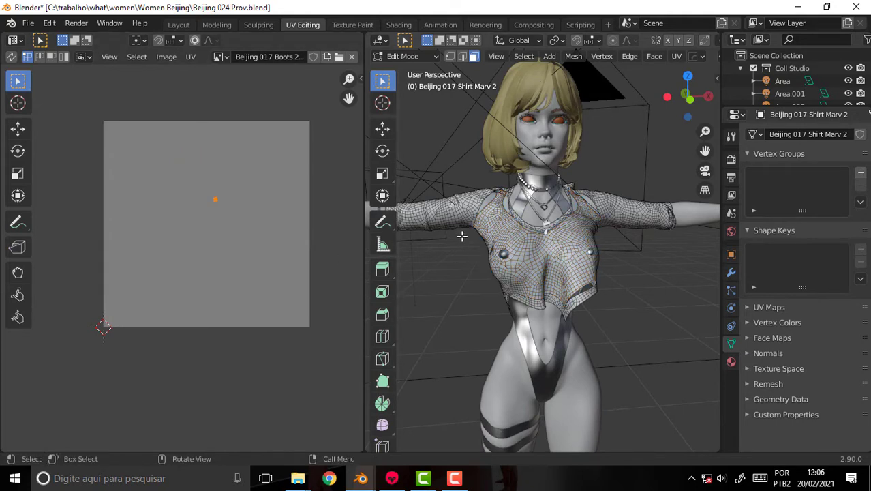
key(ctrl+l)
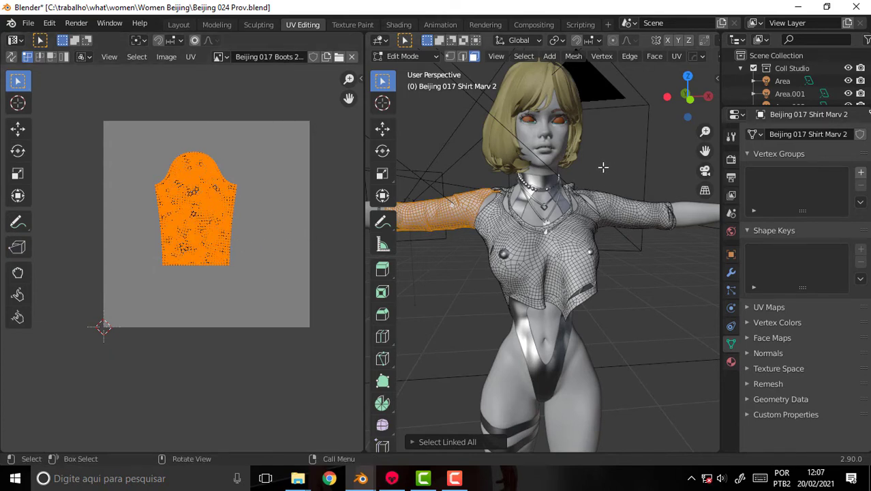
Select every linked shirt part and inspect its full UV layout in the UV Editor.
key(l)
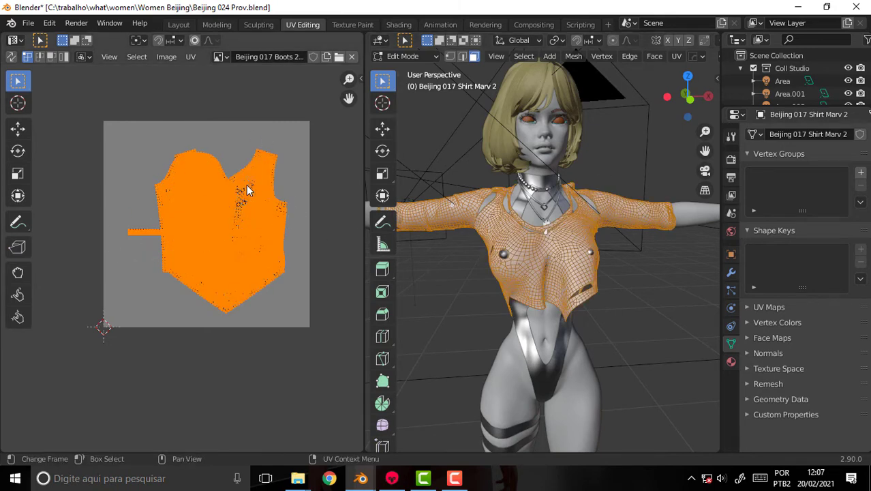
scroll(246, 184, down, 7)
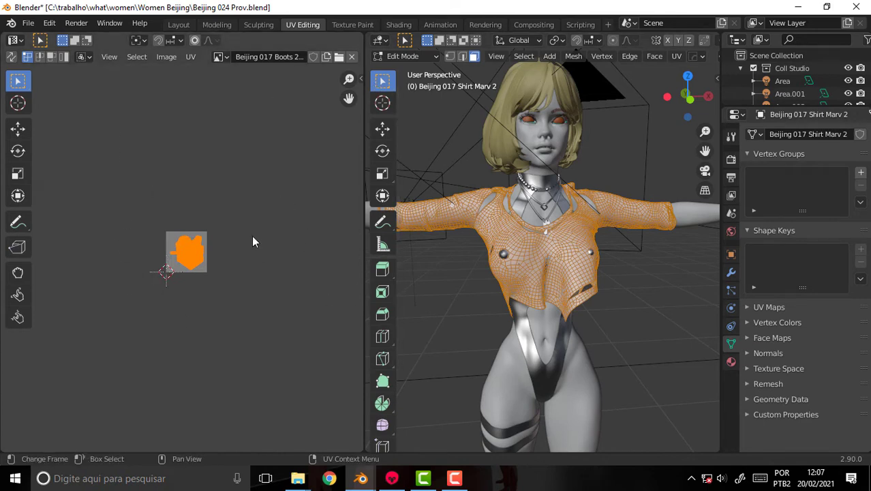
scroll(251, 240, up, 5)
scroll(246, 233, up, 2)
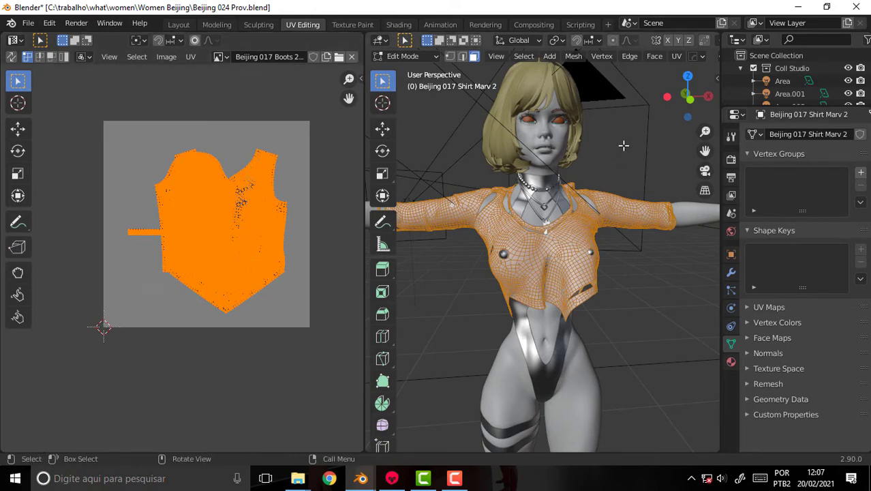
scroll(621, 143, down, 2)
scroll(622, 144, up, 2)
click(362, 478)
Check the other Blender file, then return and switch to the Modeling workspace.
click(332, 457)
scroll(653, 124, up, 4)
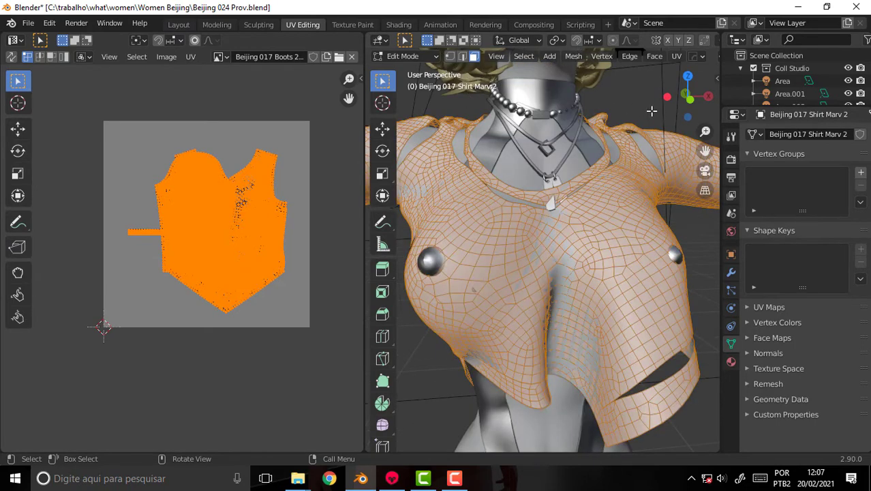
scroll(652, 112, down, 4)
scroll(706, 150, up, 3)
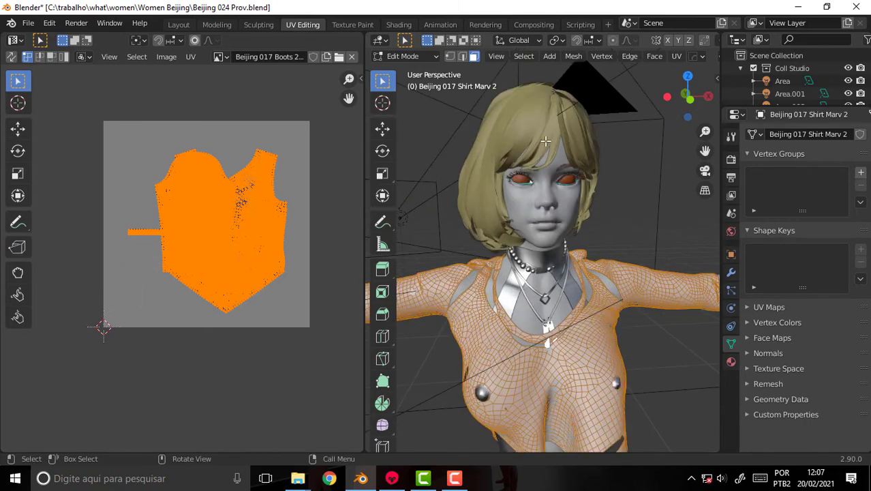
click(455, 480)
click(455, 480)
click(216, 25)
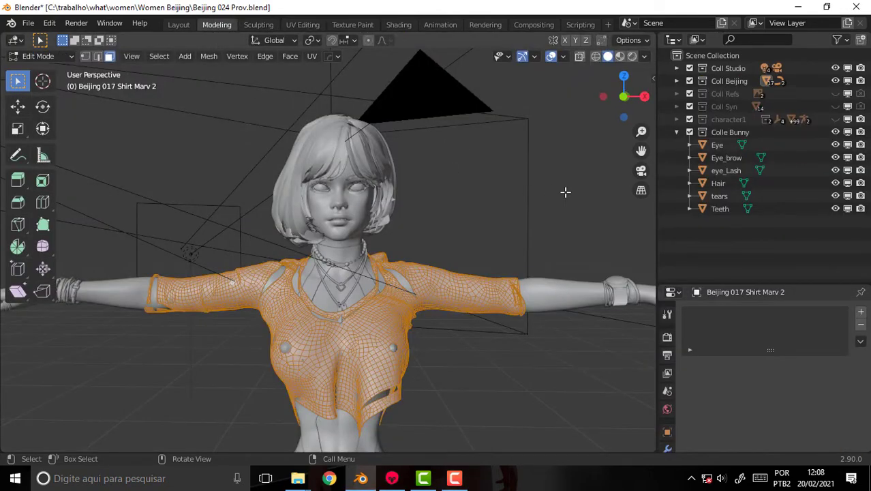
Frame the whole character's torso and legs, then save Beijing 024 Prov.blend.
scroll(565, 192, down, 4)
scroll(565, 192, up, 3)
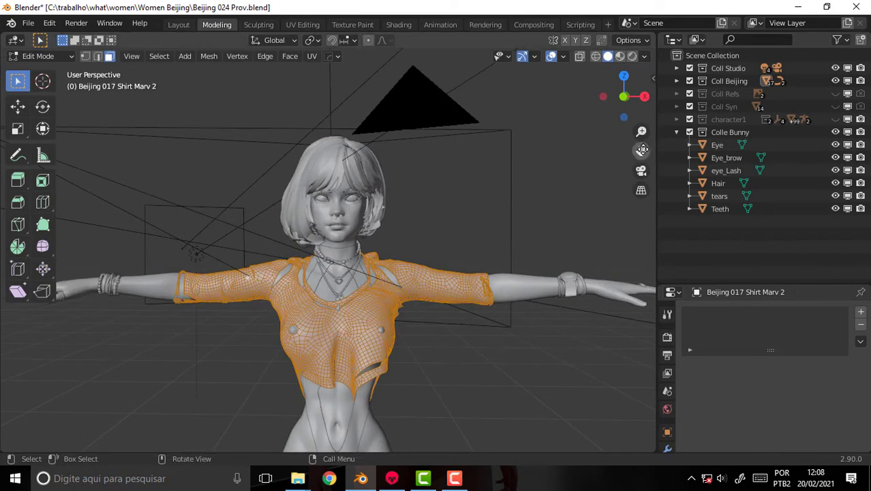
drag(642, 150, 520, 214)
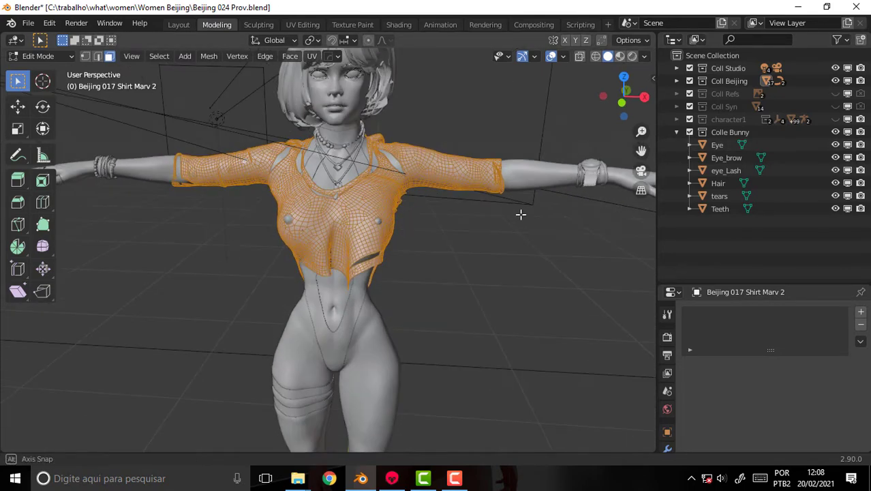
scroll(520, 215, down, 2)
scroll(522, 215, down, 1)
scroll(523, 215, down, 1)
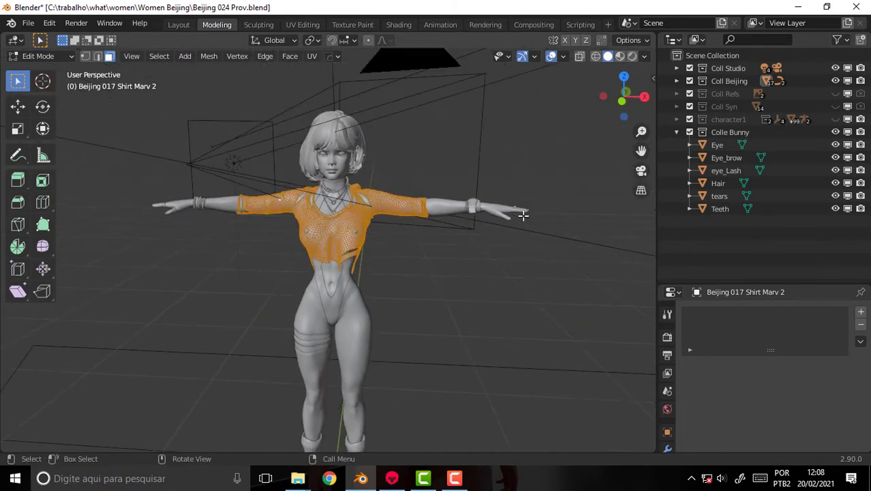
scroll(523, 216, up, 2)
click(28, 23)
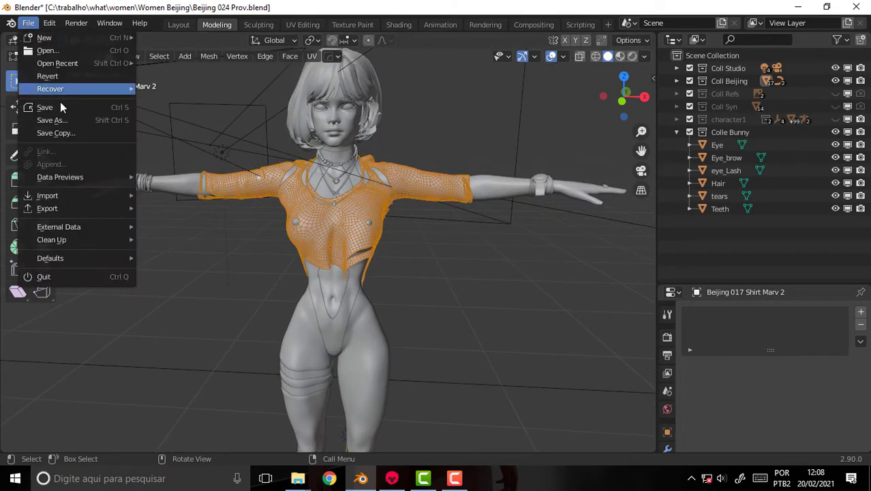
click(60, 110)
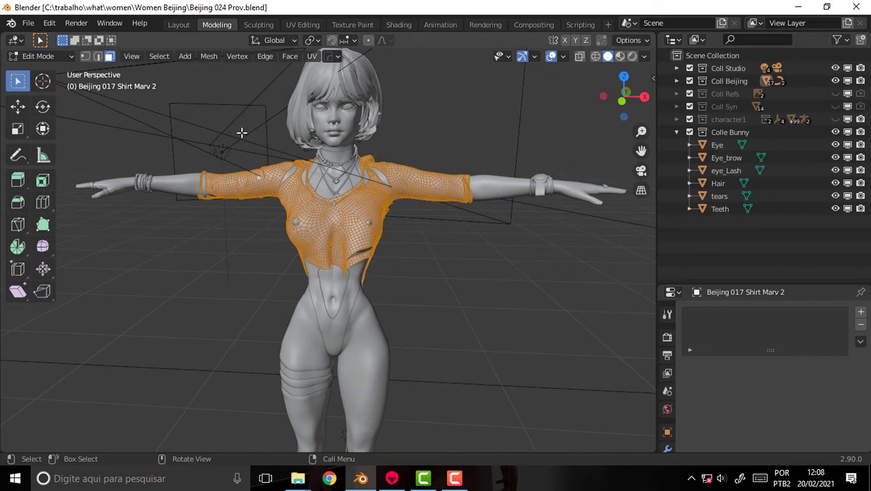
Remove the Coll Studio collection and delete its studio lights and camera.
click(731, 68)
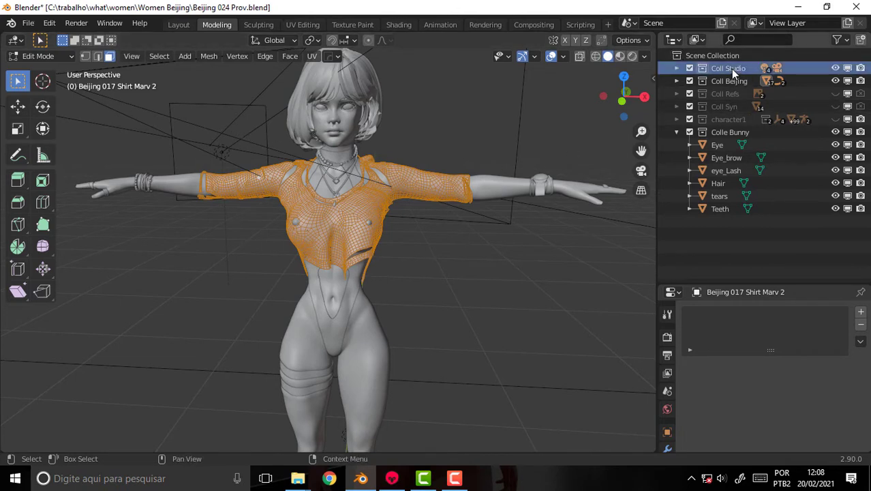
right_click(731, 68)
click(713, 119)
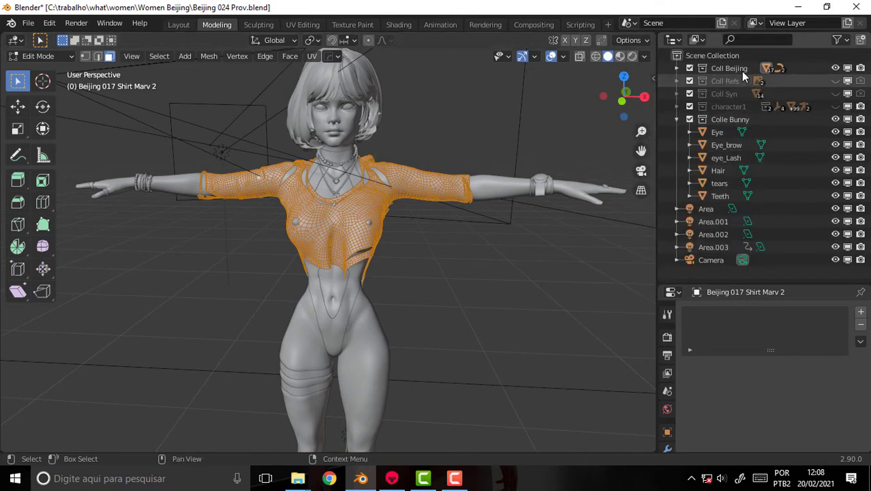
click(709, 208)
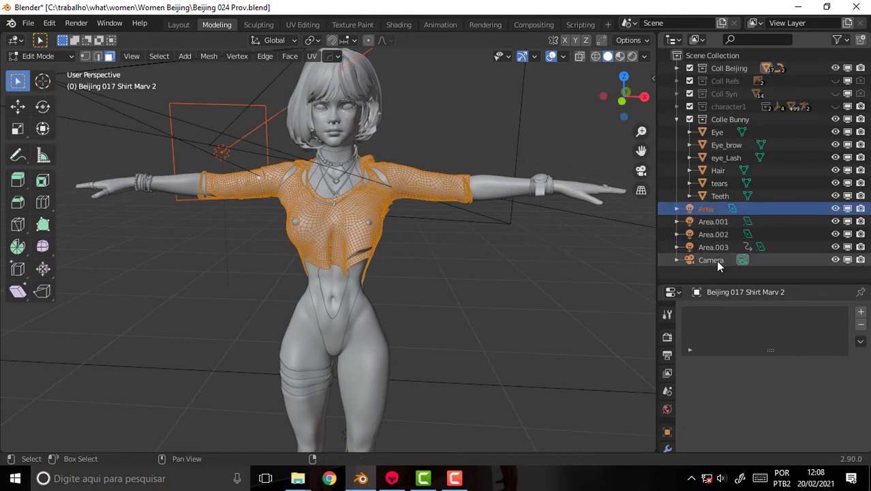
shift+click(716, 260)
right_click(721, 235)
click(709, 234)
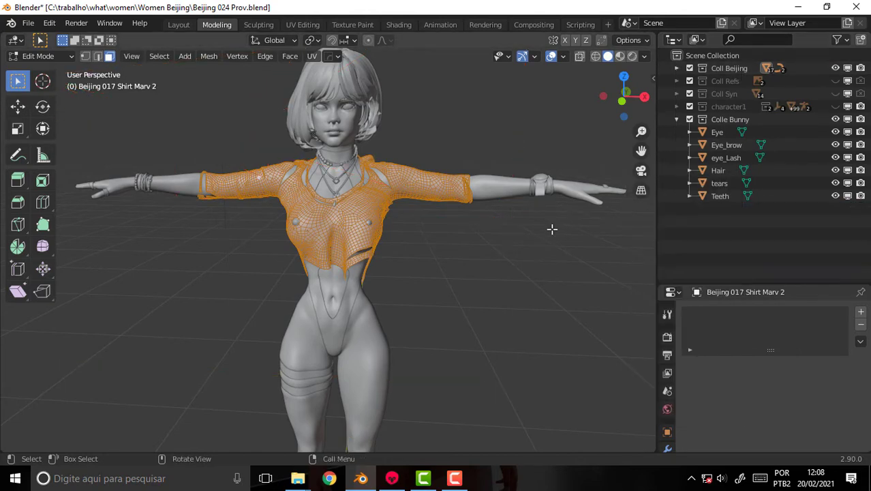
scroll(554, 231, down, 4)
scroll(556, 233, up, 3)
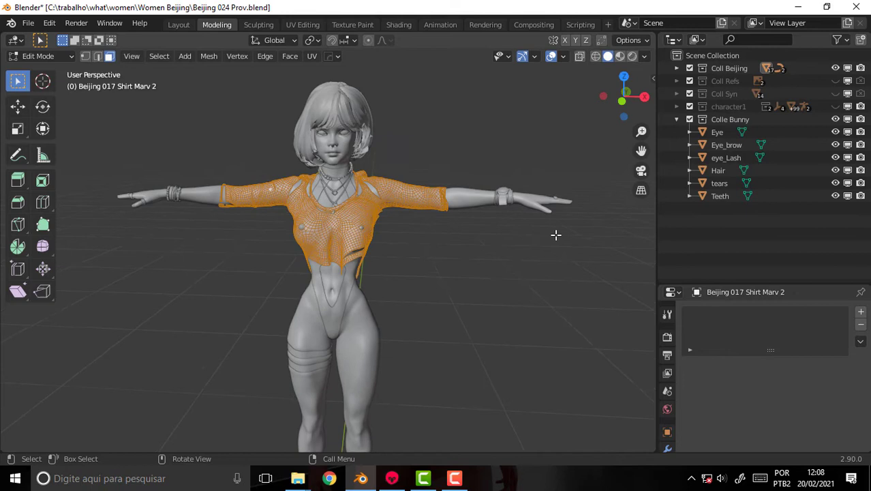
Unhide character1 and Coll Syn, select all Coll Syn objects, and return to Object Mode.
click(733, 107)
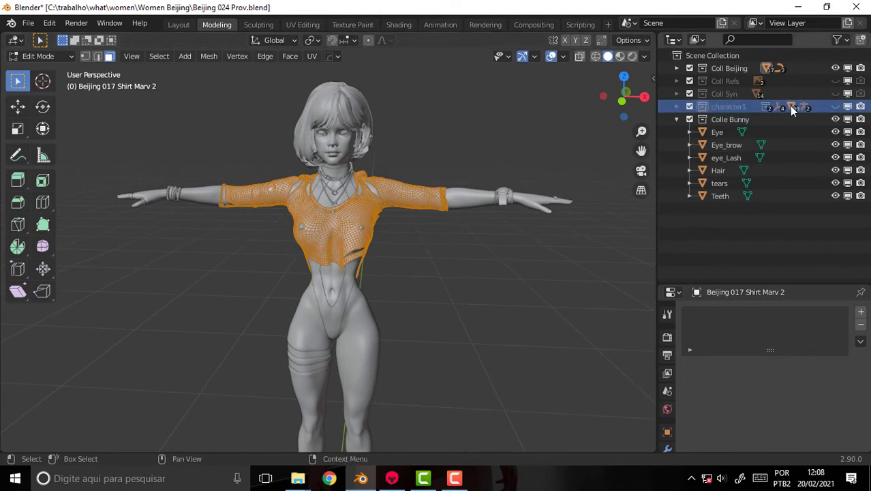
click(837, 107)
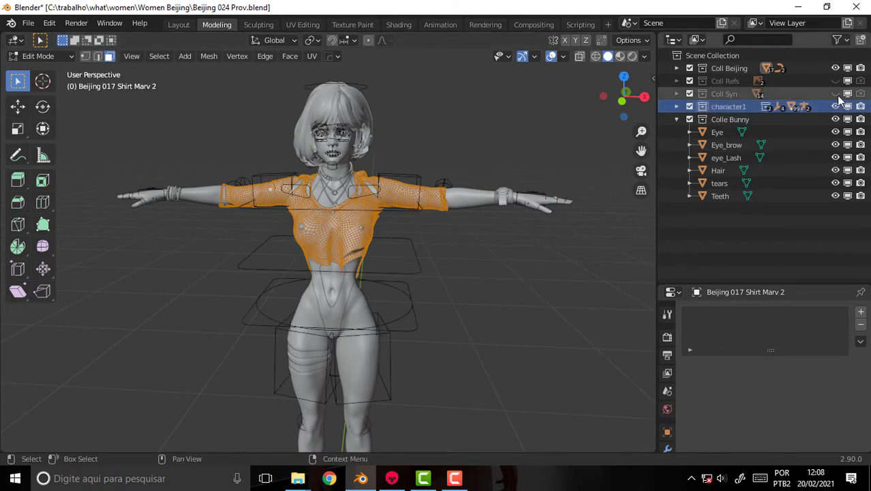
click(836, 93)
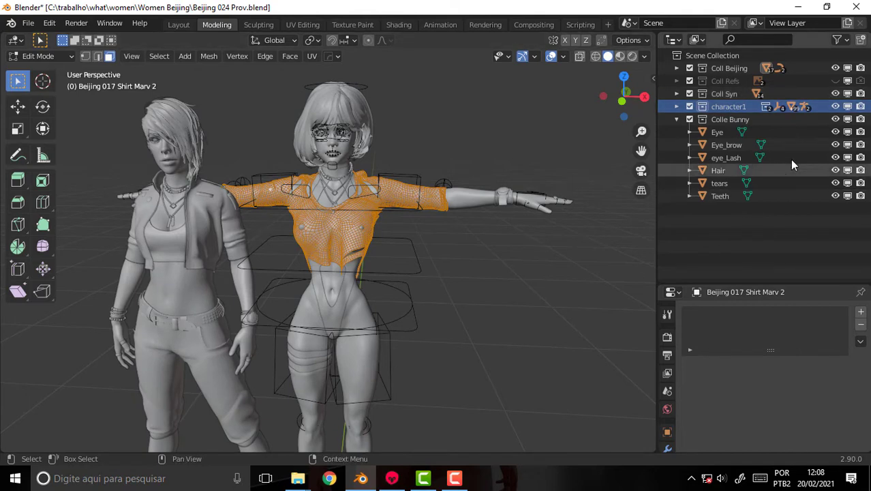
right_click(727, 96)
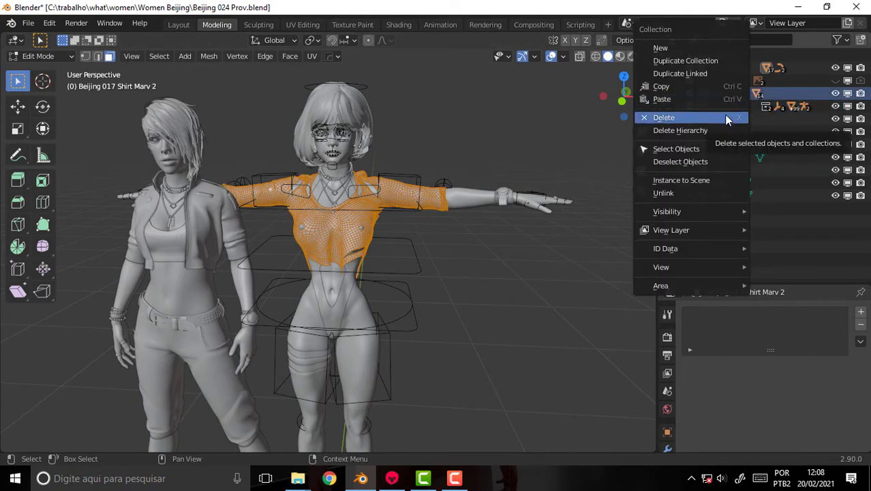
click(720, 149)
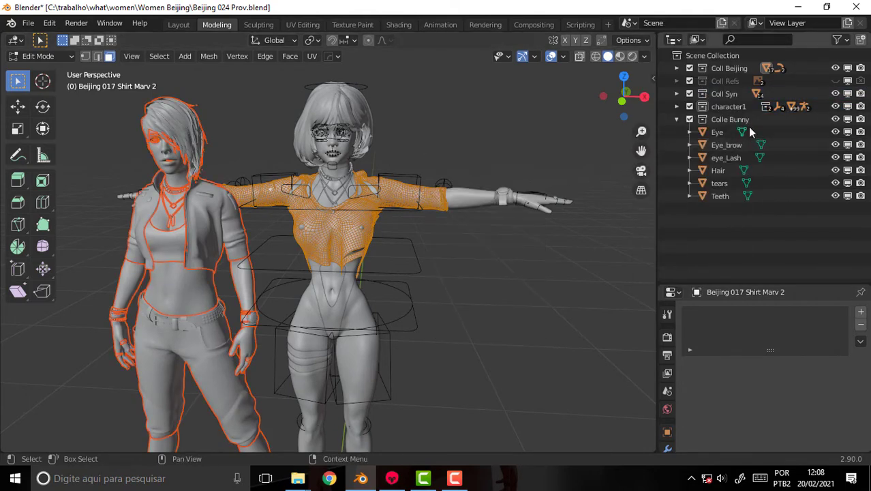
key(x)
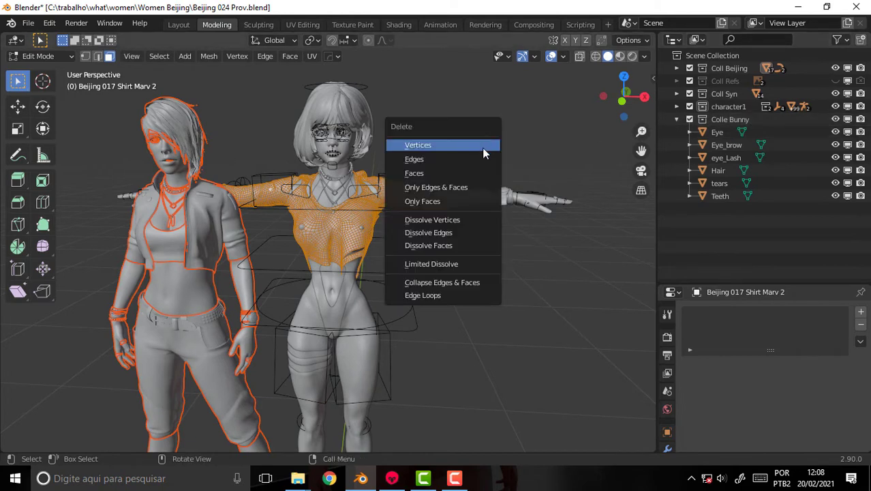
click(41, 56)
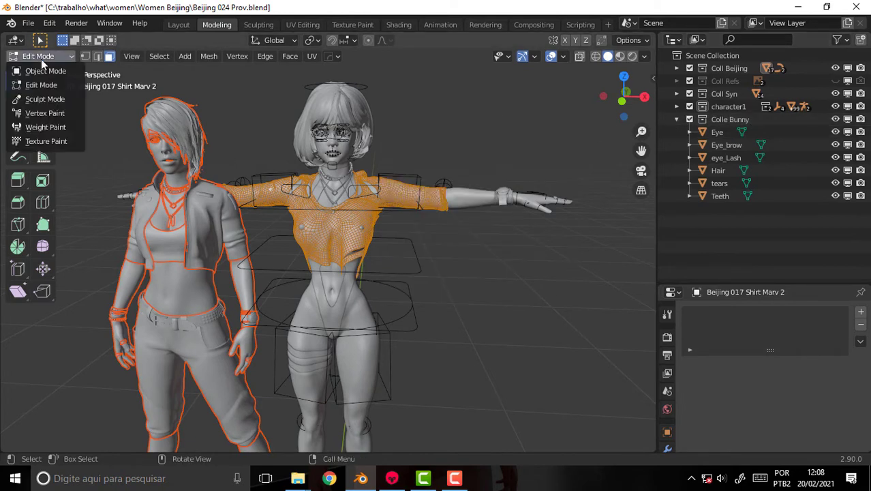
click(45, 71)
Delete the jacketed left character and select all objects in Coll Beijing.
key(Delete)
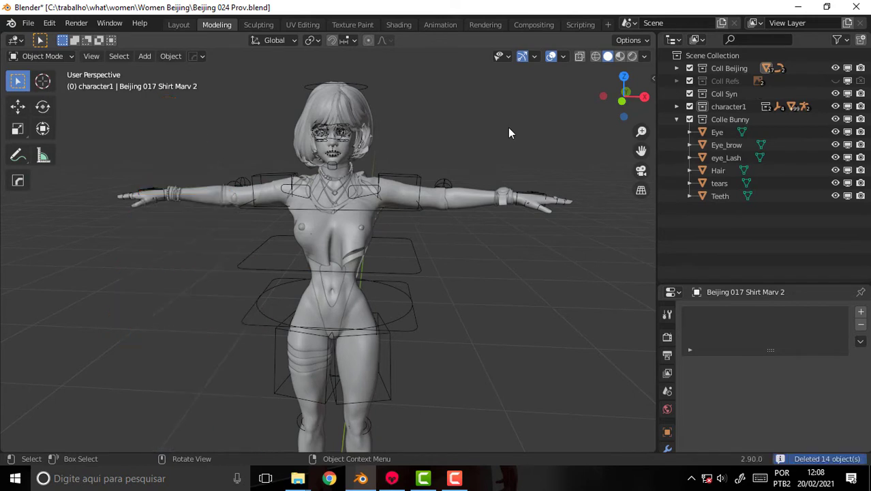
click(733, 108)
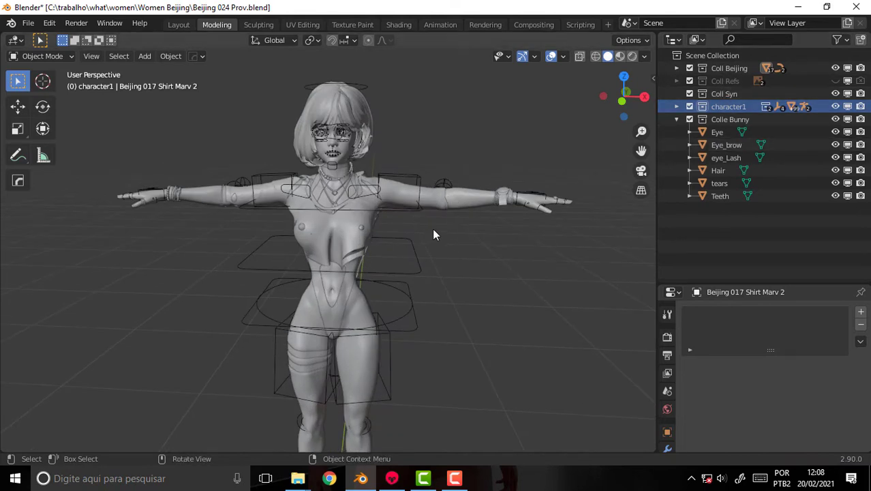
click(466, 202)
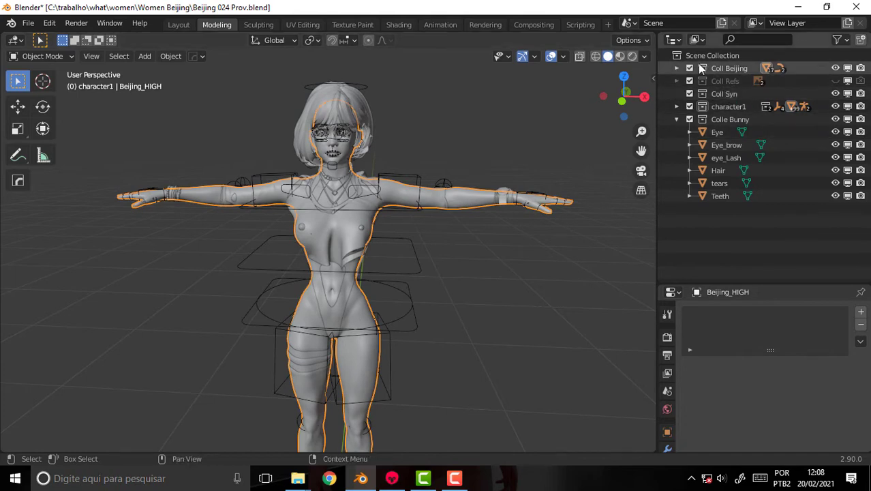
click(729, 68)
right_click(729, 70)
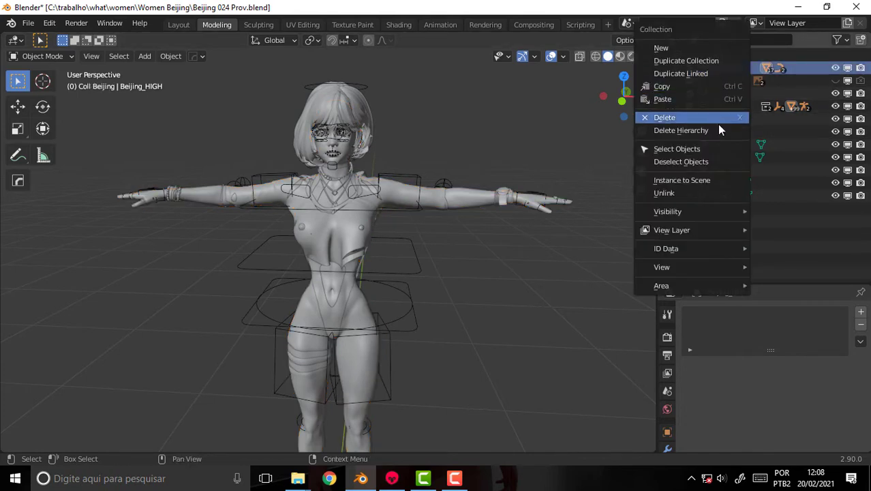
click(721, 148)
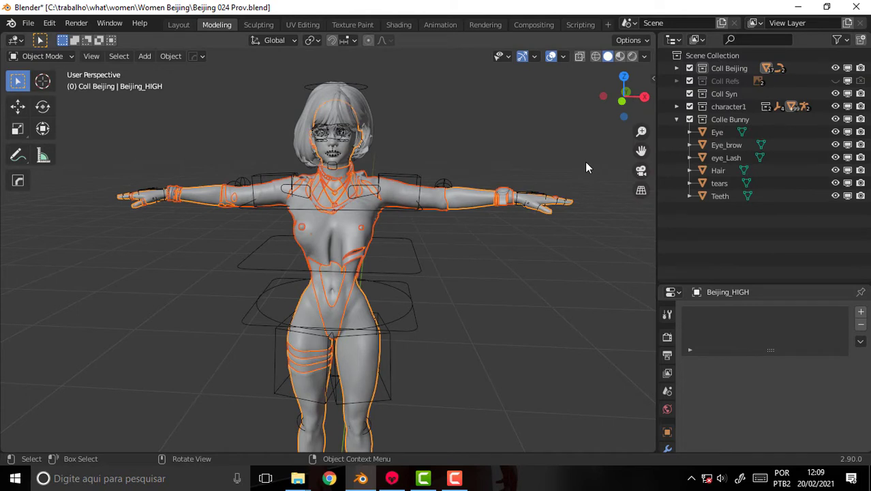
Parent the Coll Beijing objects with Keep Transform and delete the rig armature.
key(ctrl+p)
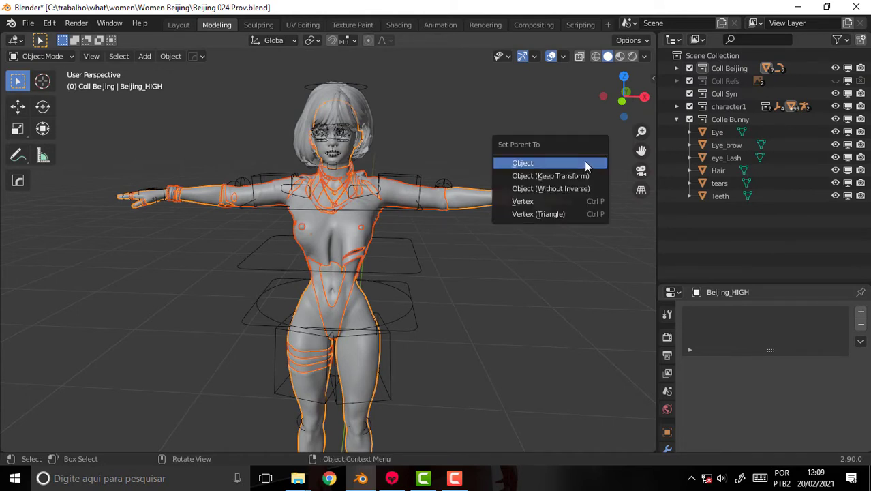
click(563, 189)
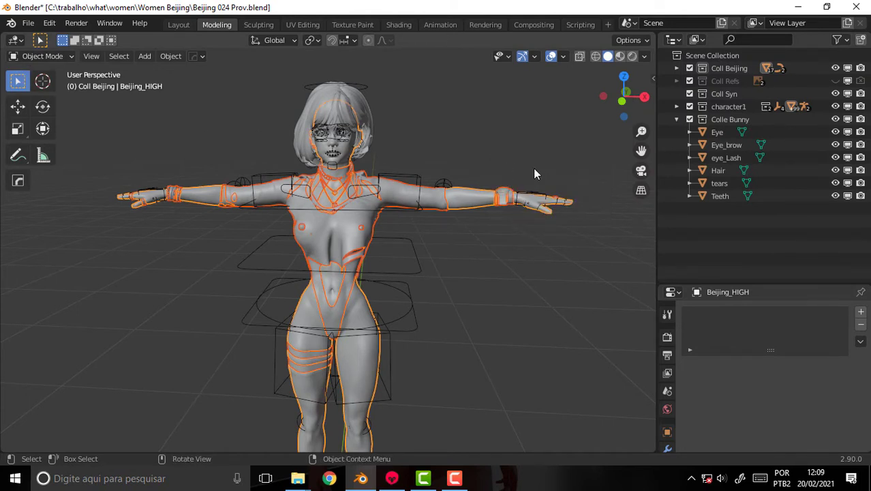
key(ctrl+p)
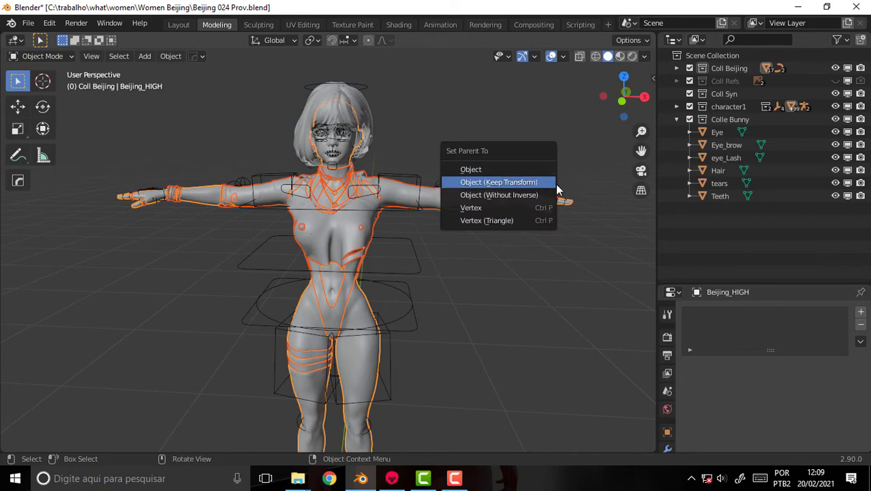
click(515, 184)
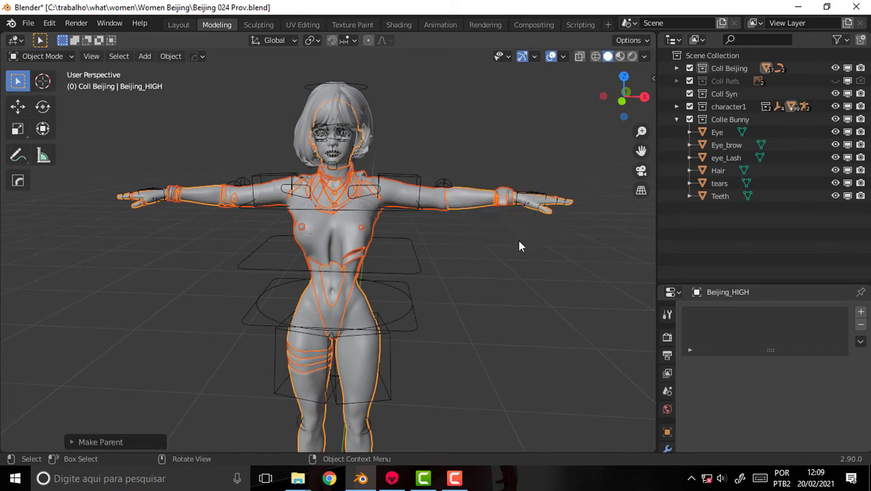
click(413, 272)
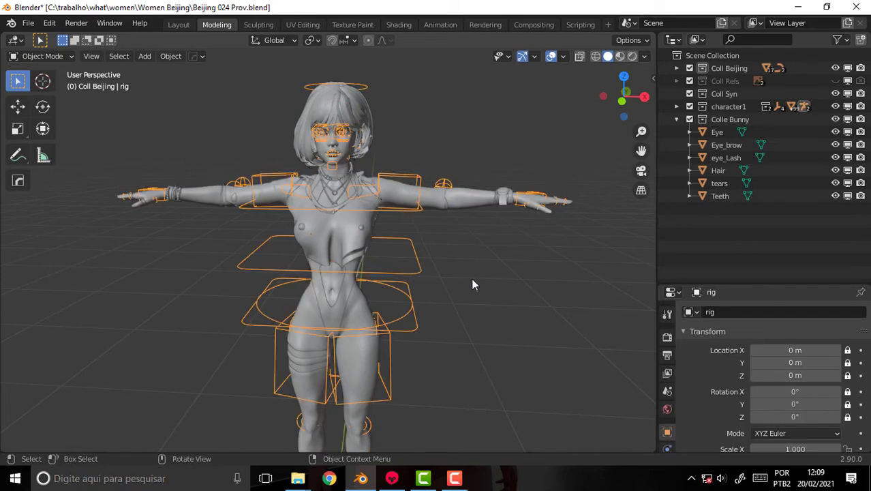
key(Delete)
scroll(474, 131, down, 3)
scroll(487, 133, up, 4)
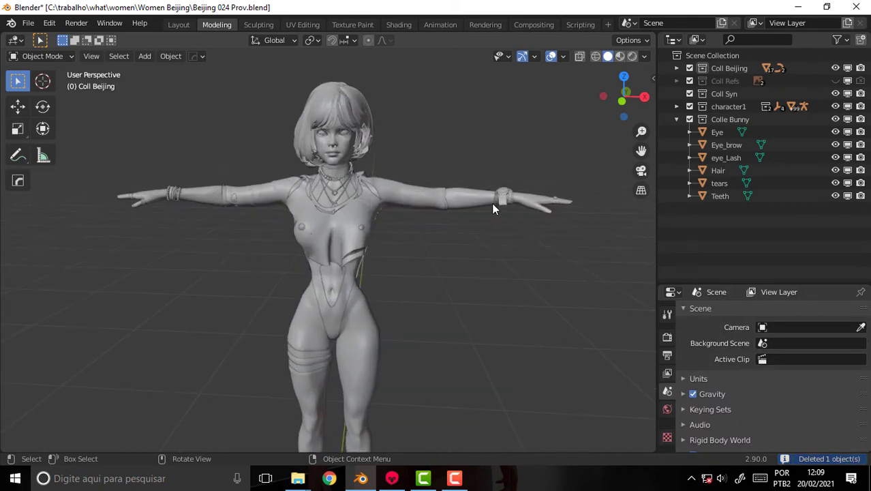
Delete the Beijing_HIGH body, Beijing_Accessories, leg coil and lower clothing meshes.
click(471, 204)
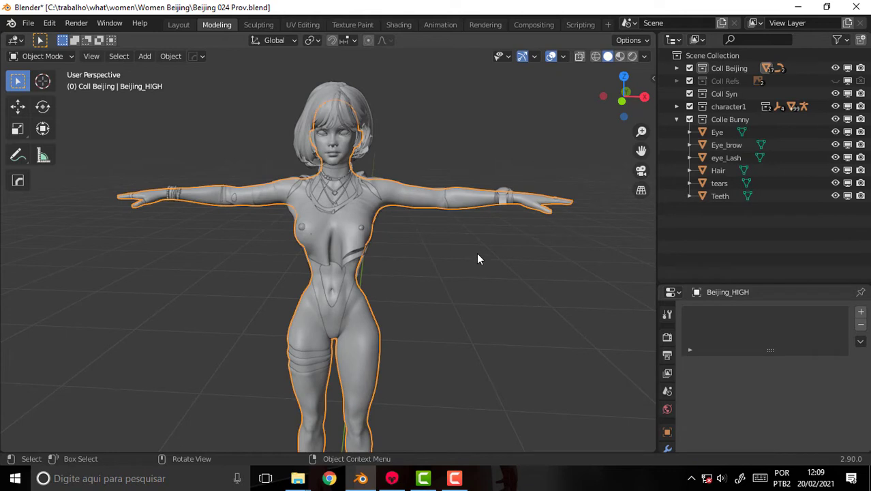
key(Delete)
click(498, 201)
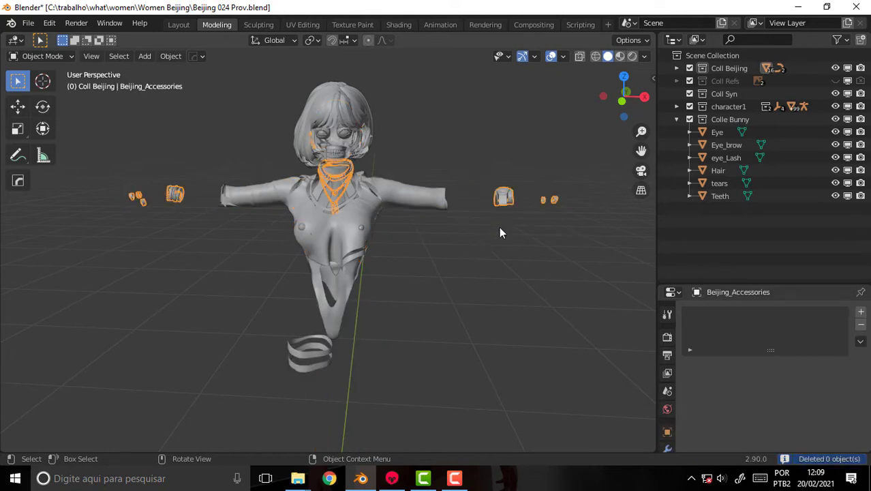
key(Delete)
click(326, 346)
key(Delete)
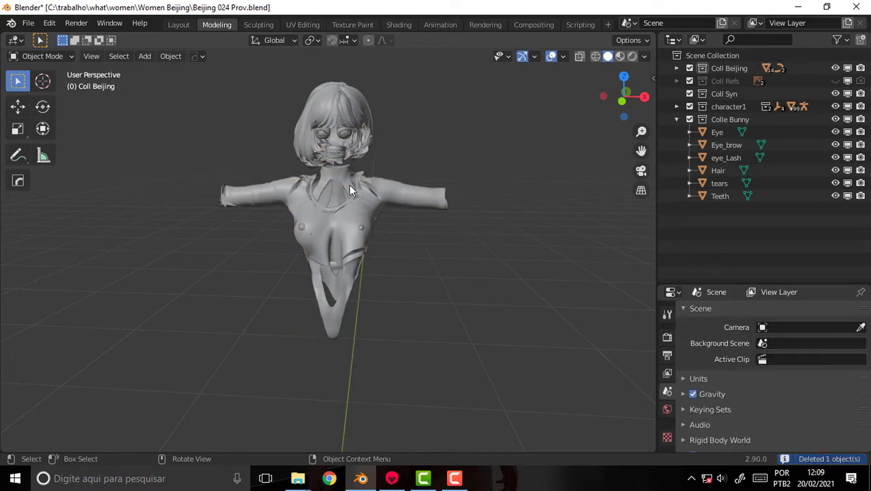
click(347, 293)
key(Delete)
scroll(527, 182, up, 2)
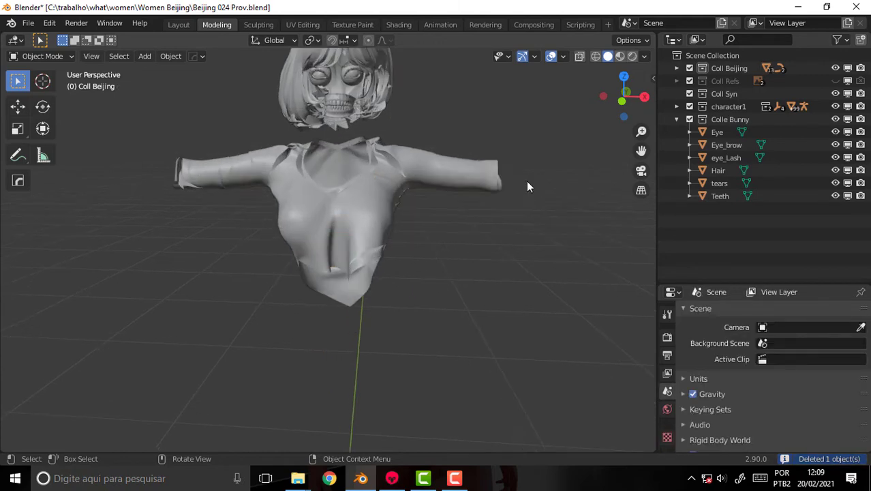
mouse_move(578, 140)
middle_down()
mouse_move(313, 137)
mouse_move(592, 150)
middle_up()
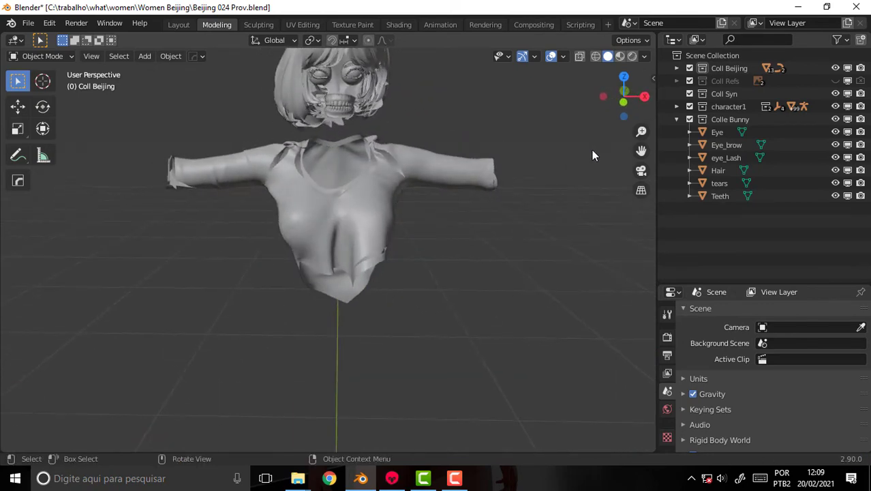
drag(642, 150, 642, 225)
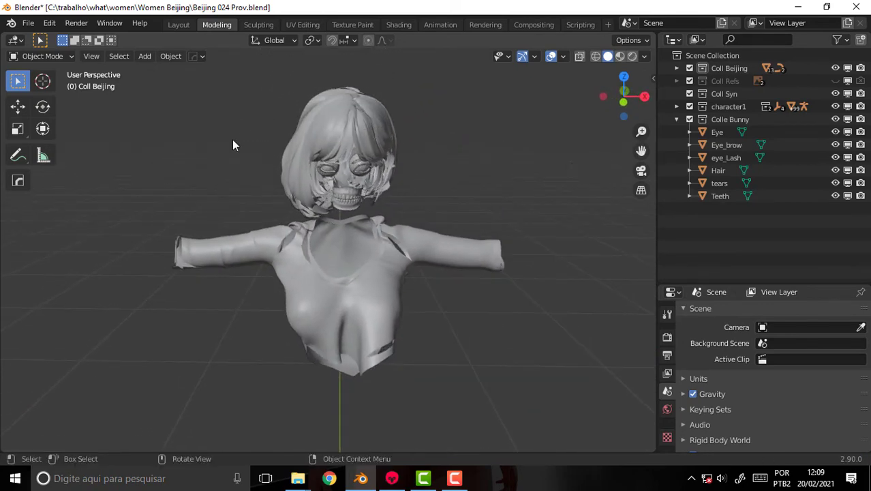
scroll(500, 145, up, 5)
Box-select the head, hair and shirt objects and apply All Transforms to them.
scroll(499, 145, down, 1)
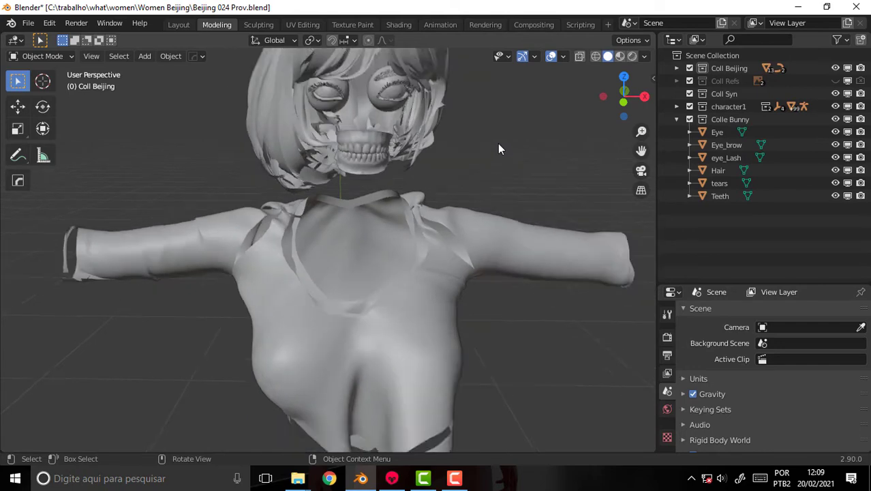
scroll(497, 143, down, 1)
scroll(497, 143, down, 2)
scroll(497, 144, up, 1)
scroll(366, 161, down, 2)
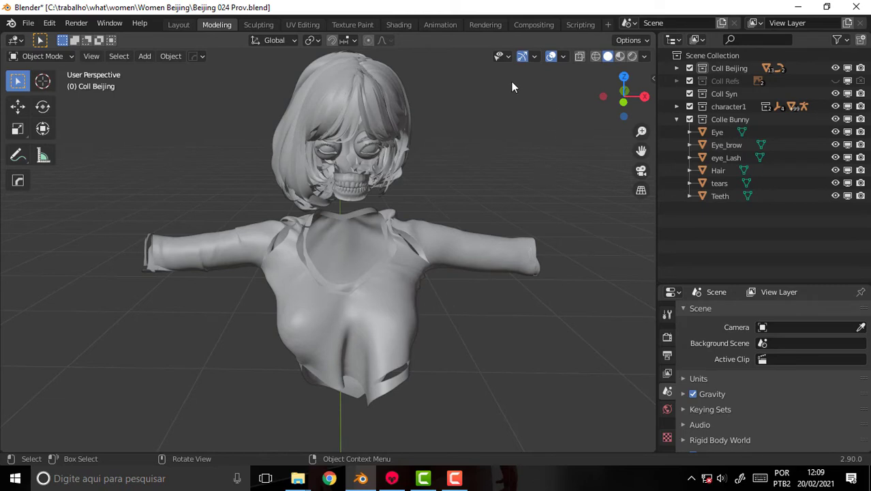
drag(513, 87, 120, 408)
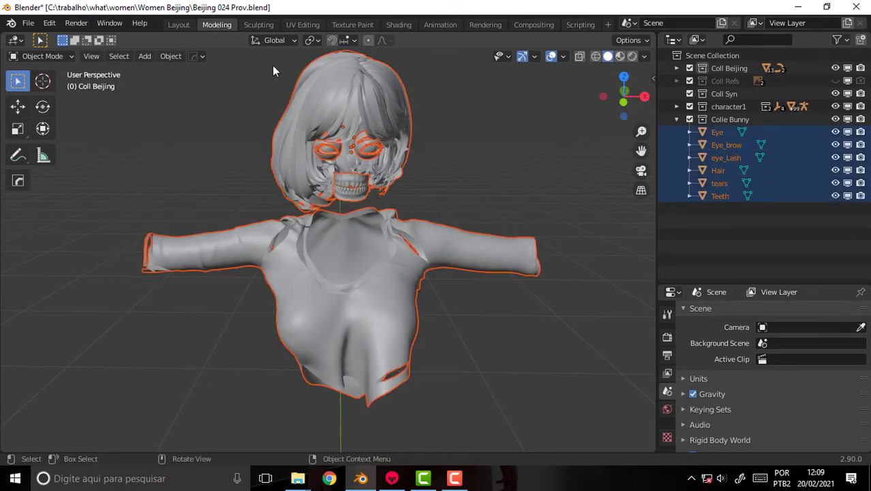
click(180, 57)
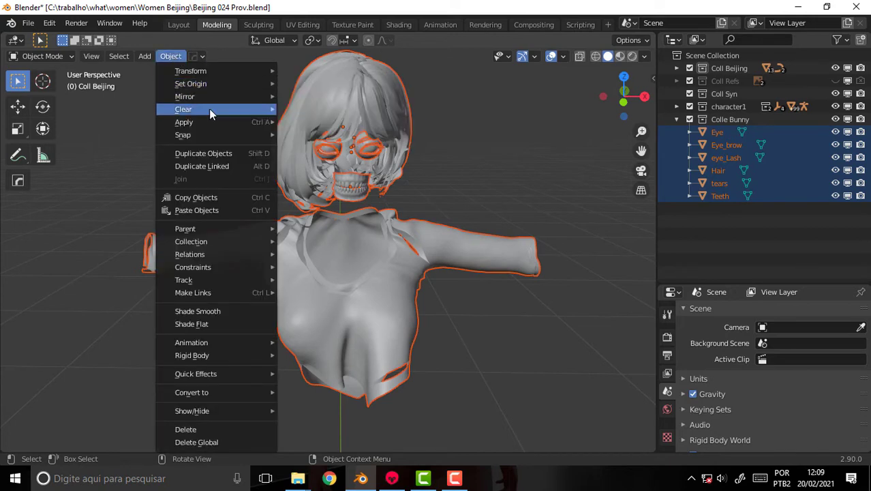
mouse_move(184, 122)
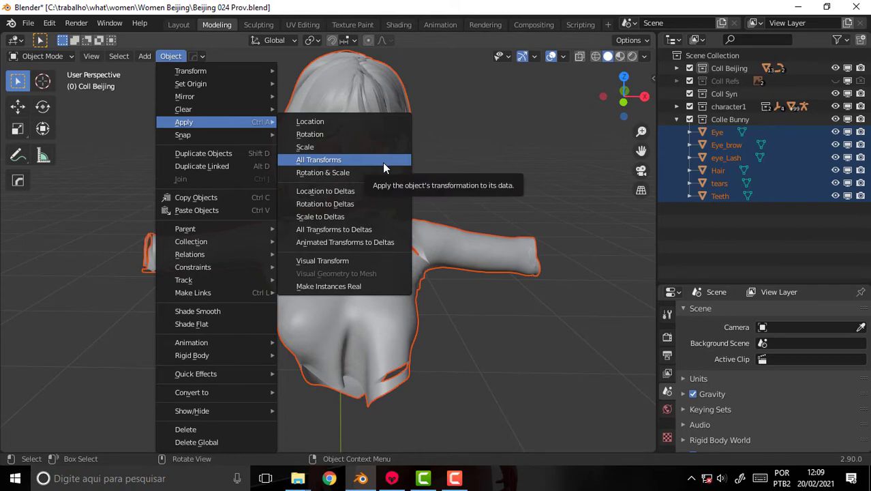
click(383, 162)
click(520, 146)
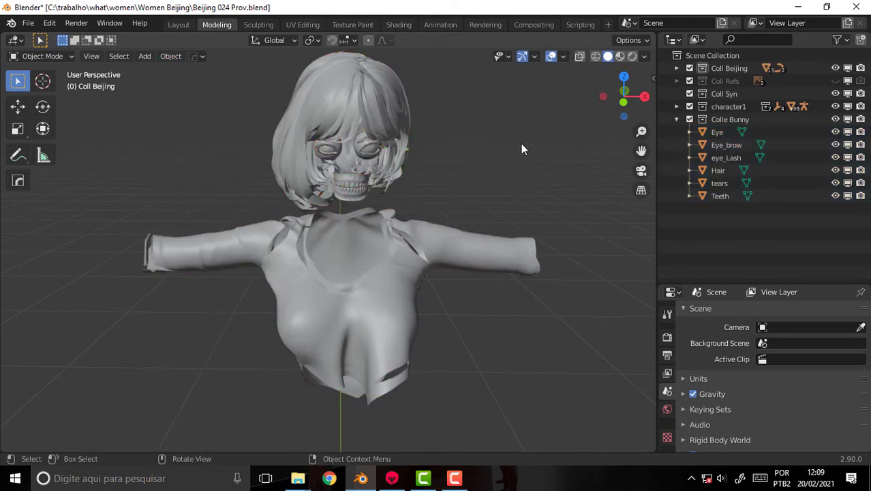
scroll(529, 147, down, 5)
scroll(529, 148, up, 5)
Delete the Coll Syn objects and remove the Coll Refs and Coll Syn collections.
middle_drag(529, 146, 515, 134)
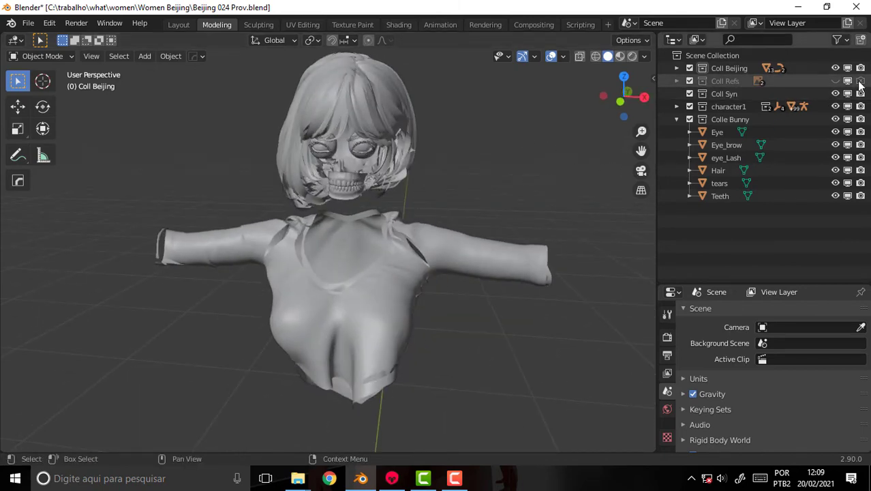
click(836, 80)
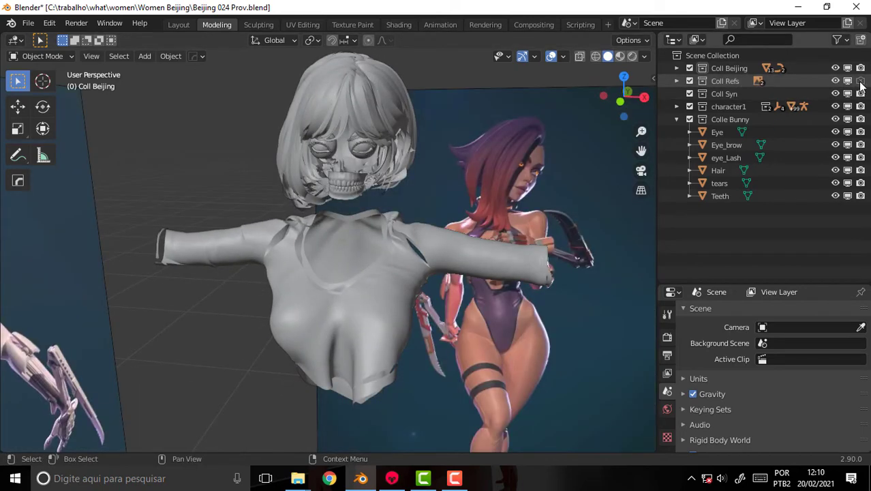
right_click(743, 94)
click(692, 149)
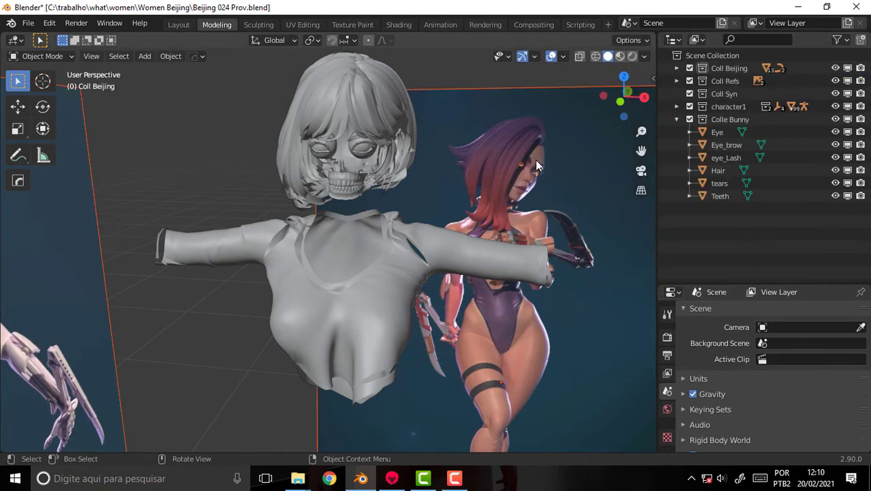
key(Delete)
click(772, 82)
right_click(731, 83)
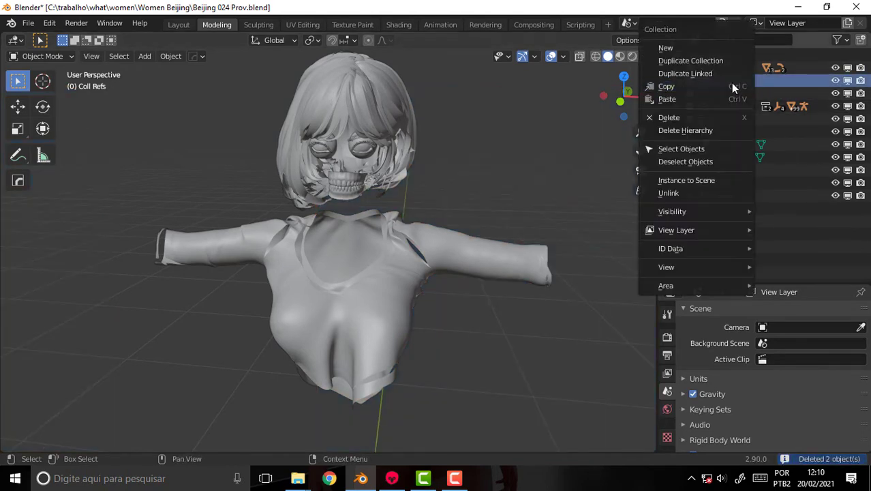
click(719, 131)
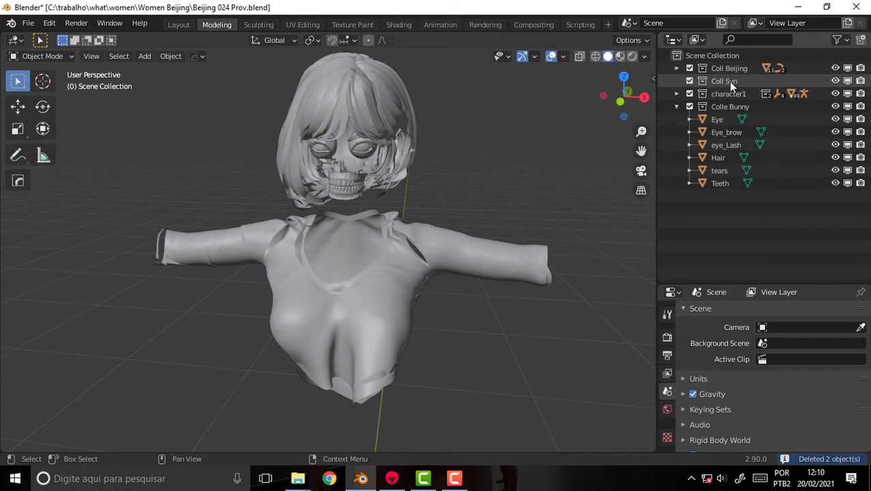
right_click(731, 82)
click(719, 132)
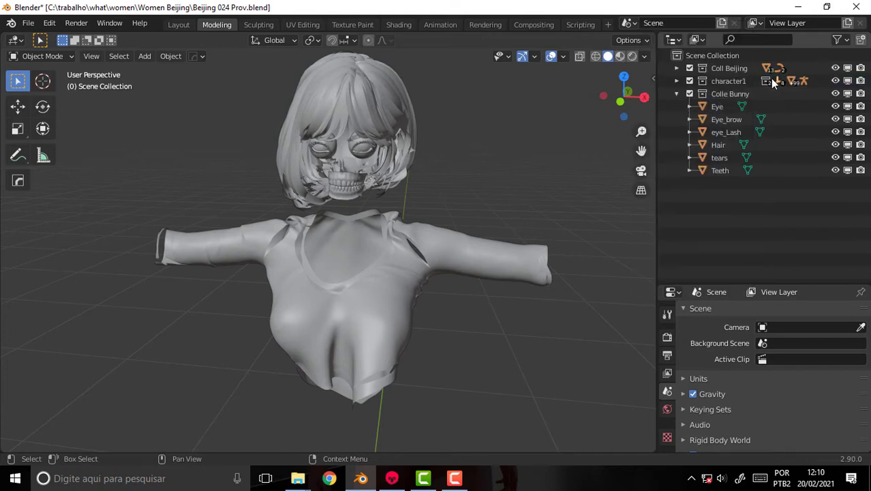
Delete the character1 collection with its contents and remove the Boots object.
click(734, 70)
click(730, 82)
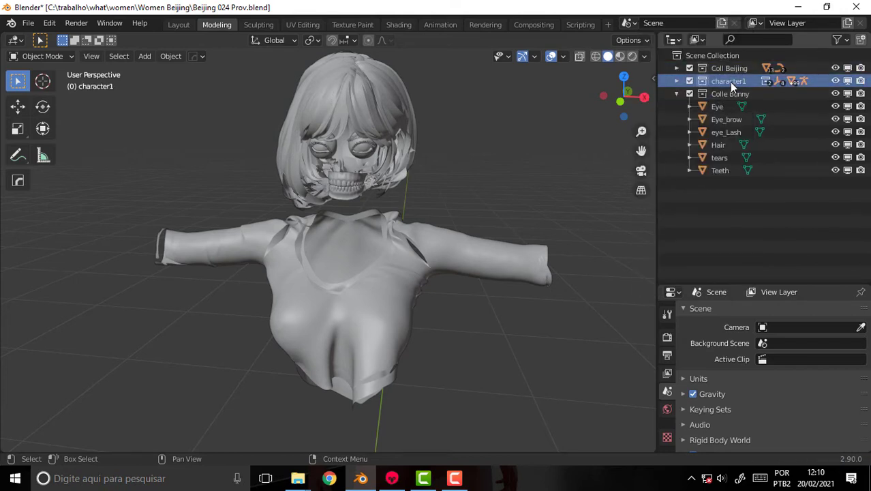
right_click(729, 82)
click(706, 128)
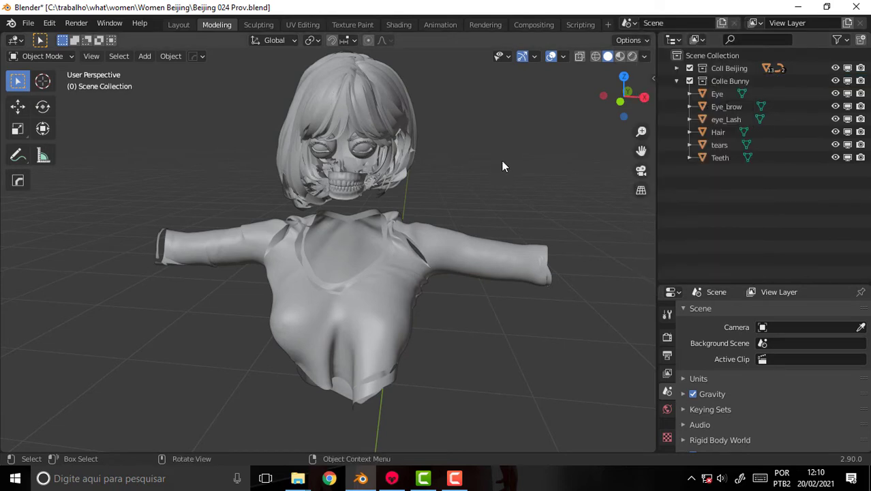
scroll(504, 163, down, 5)
click(356, 424)
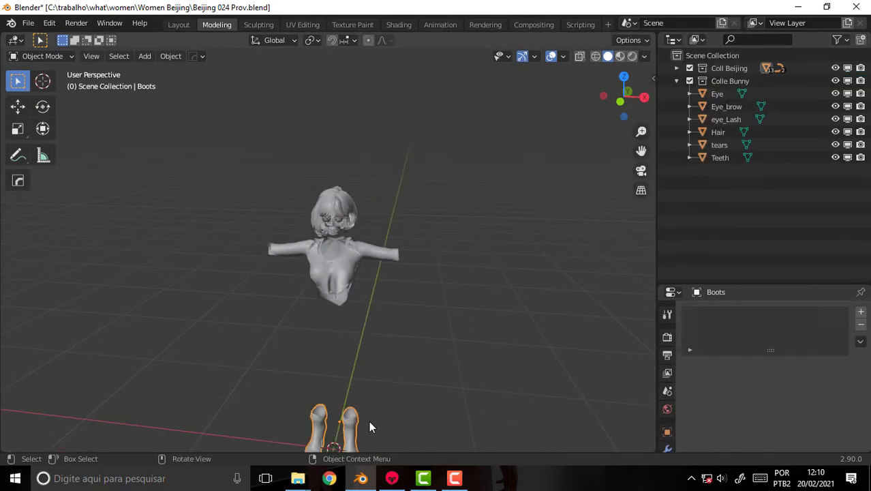
key(Delete)
scroll(507, 290, up, 1)
scroll(507, 290, up, 4)
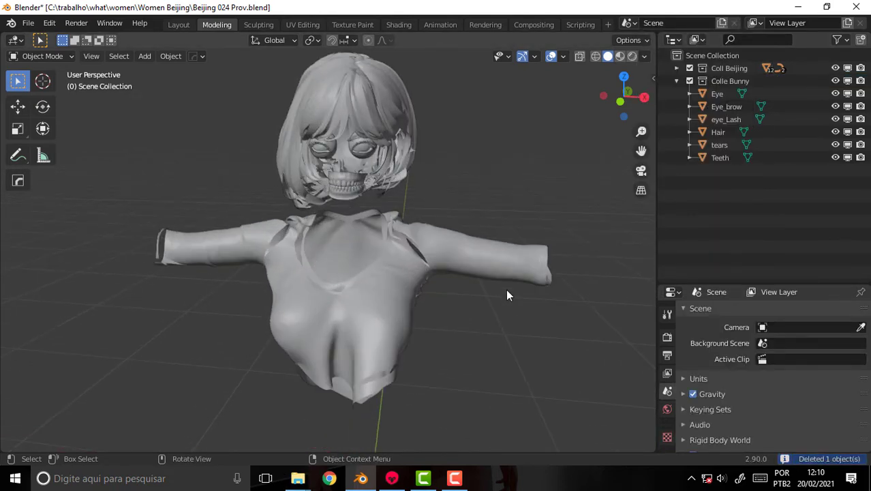
Expand Coll Beijing and make all its objects visible and renderable.
click(677, 69)
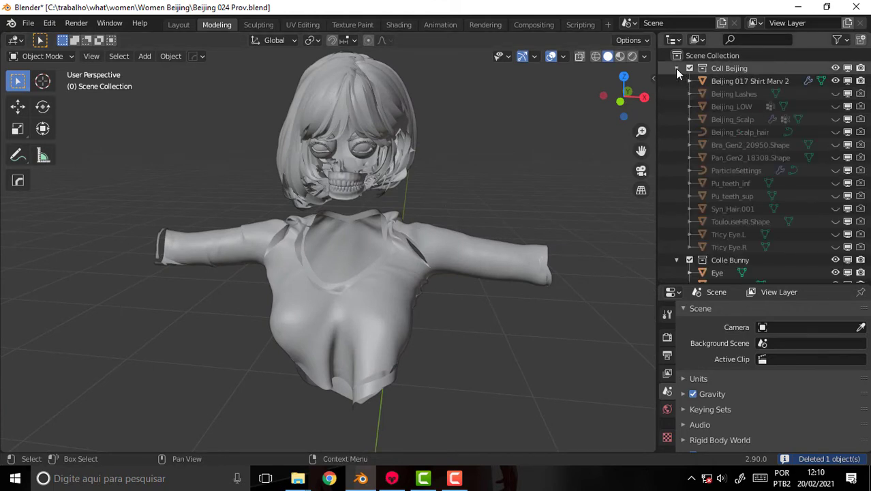
drag(837, 95, 837, 259)
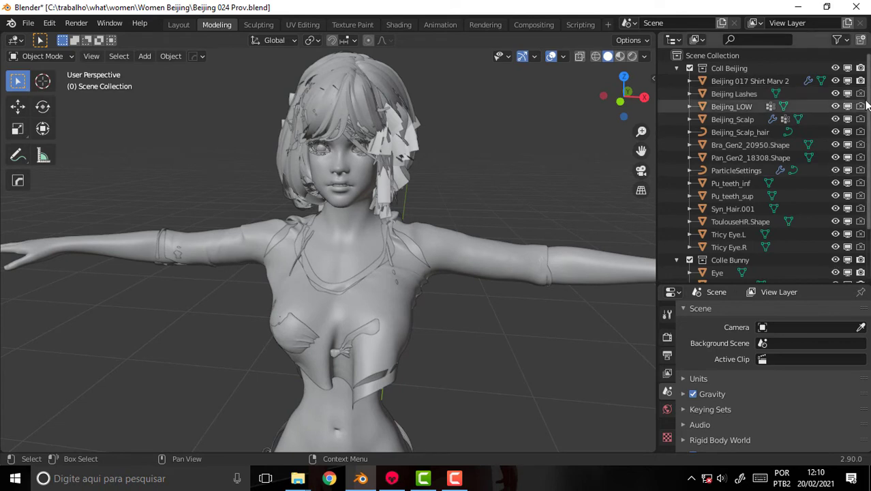
drag(861, 94, 861, 254)
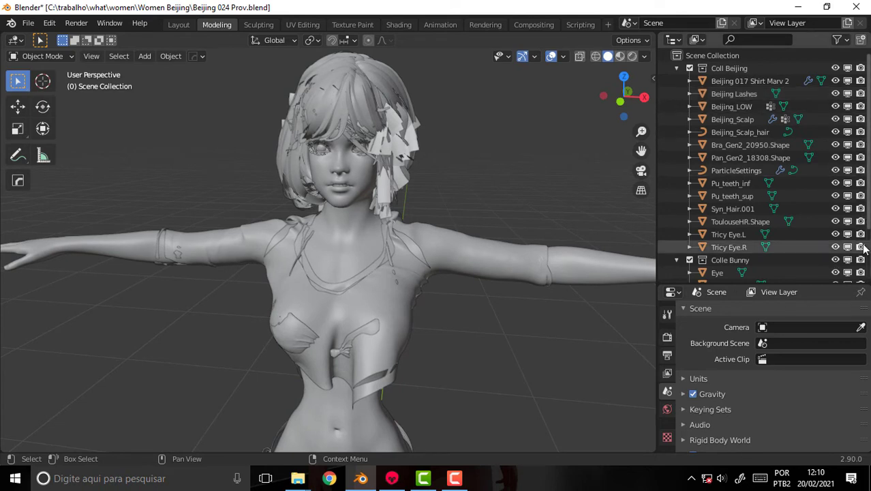
Select every Coll Beijing child except the shirt, from Tricy Eye.R up to Beijing Lashes.
click(725, 248)
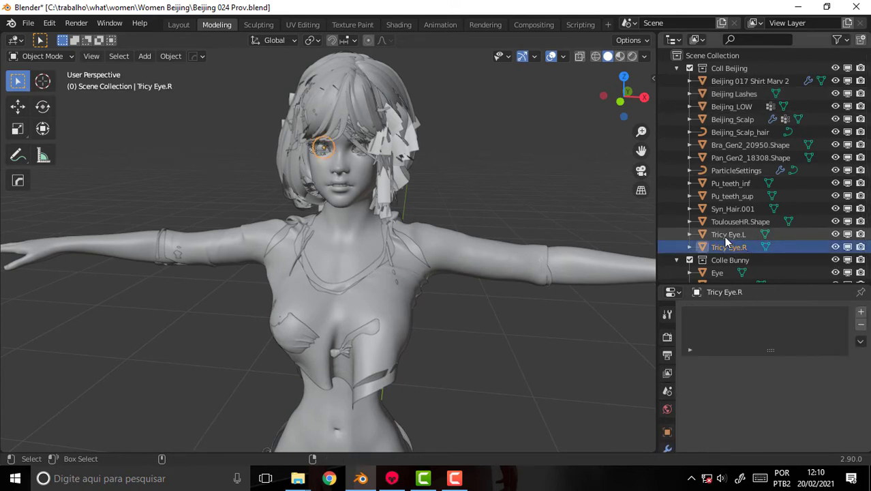
ctrl+click(737, 235)
ctrl+click(734, 222)
ctrl+click(730, 207)
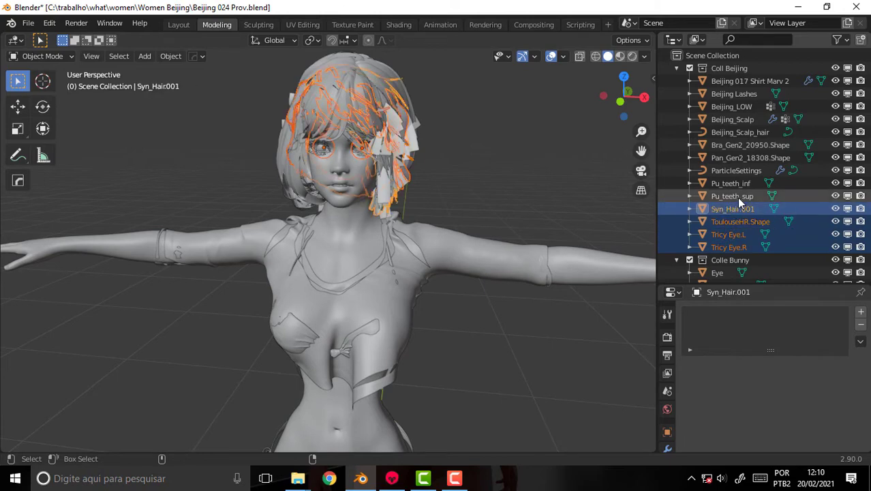
ctrl+click(733, 198)
ctrl+click(729, 185)
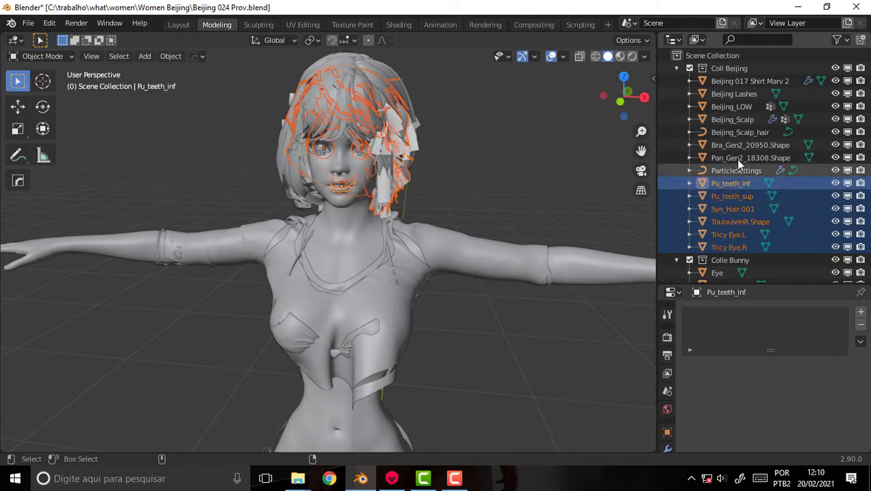
ctrl+click(737, 171)
ctrl+click(736, 157)
ctrl+click(735, 144)
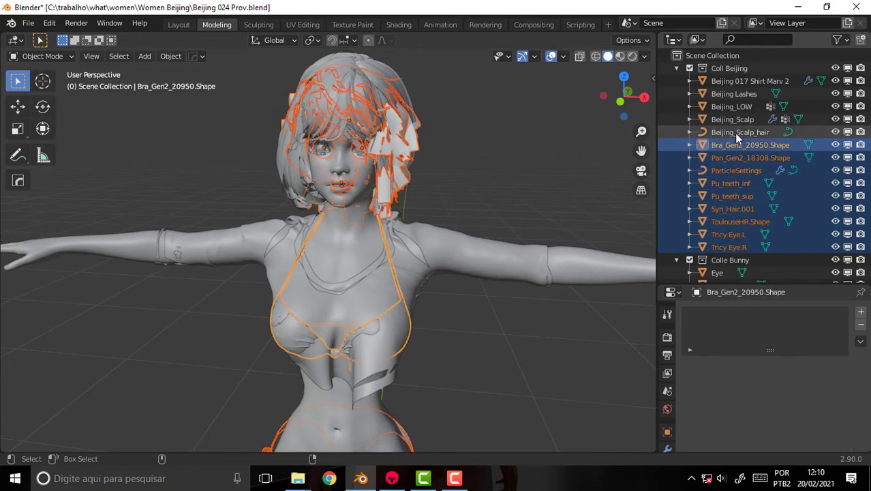
ctrl+click(735, 133)
ctrl+click(732, 120)
ctrl+click(732, 107)
ctrl+click(734, 95)
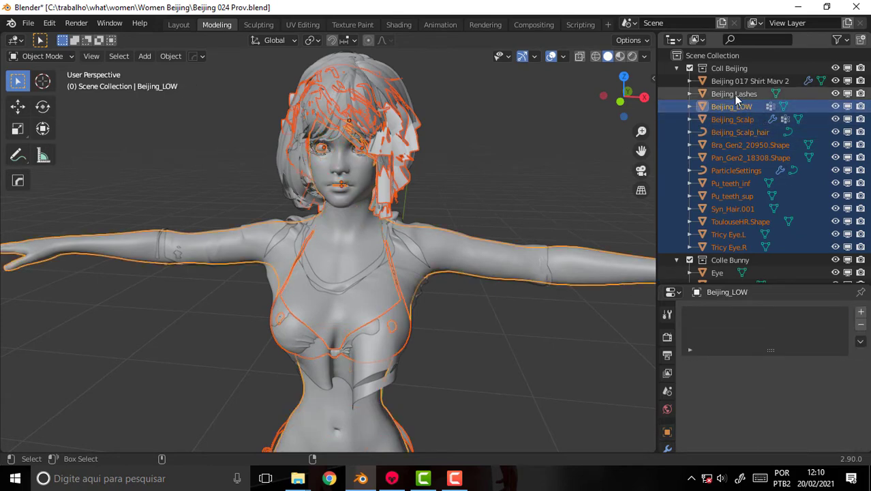
Delete the selected parts, remove Coll Beijing, and move Beijing 017 Shirt Marv 2 into Colle Bunny.
key(Delete)
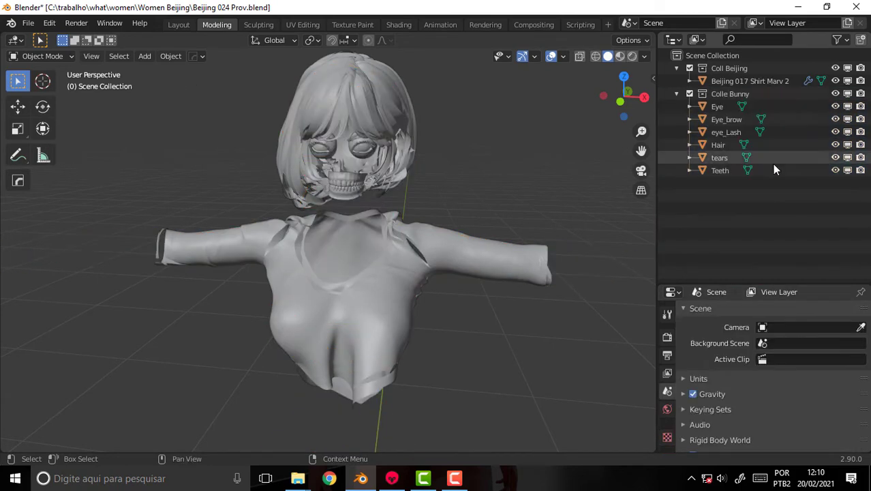
click(736, 82)
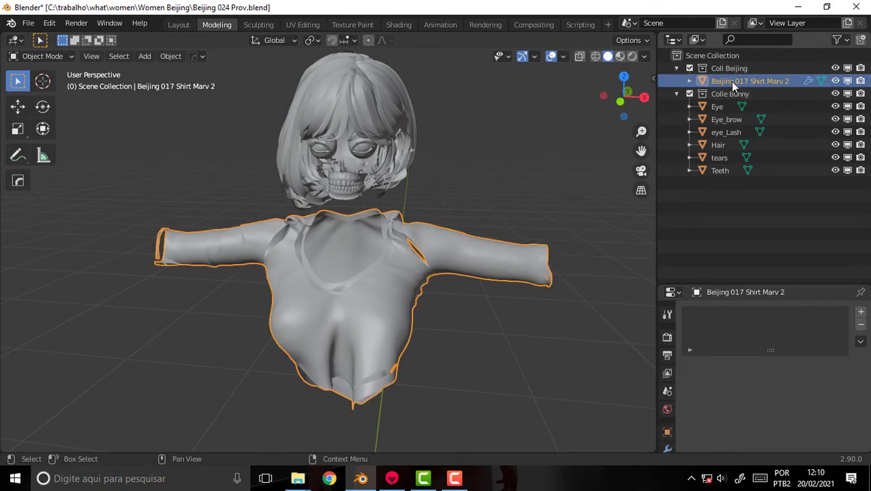
drag(735, 85, 737, 212)
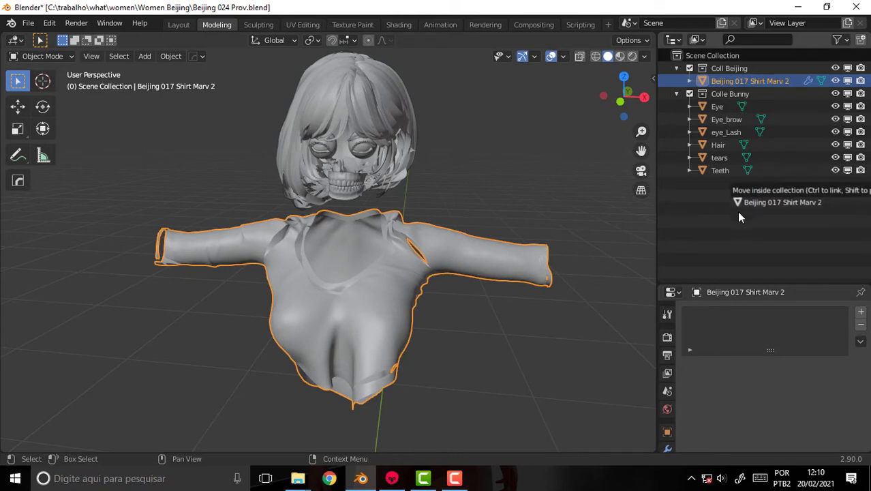
click(728, 70)
right_click(727, 71)
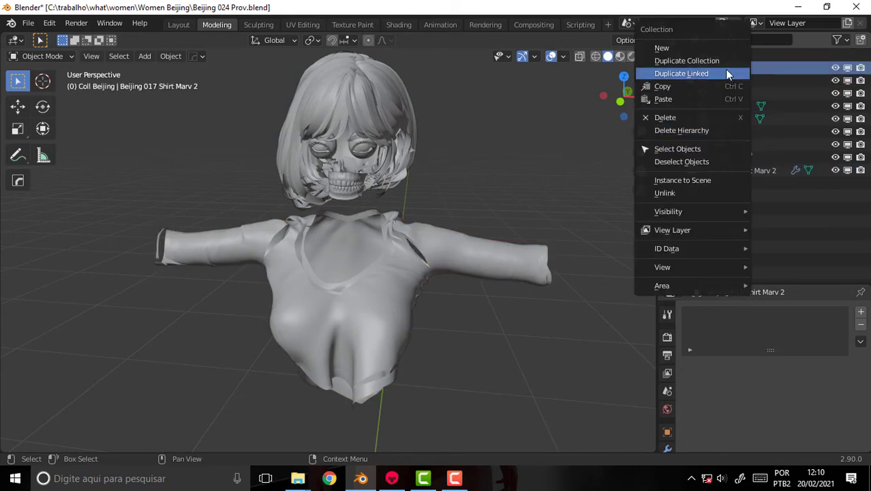
click(702, 120)
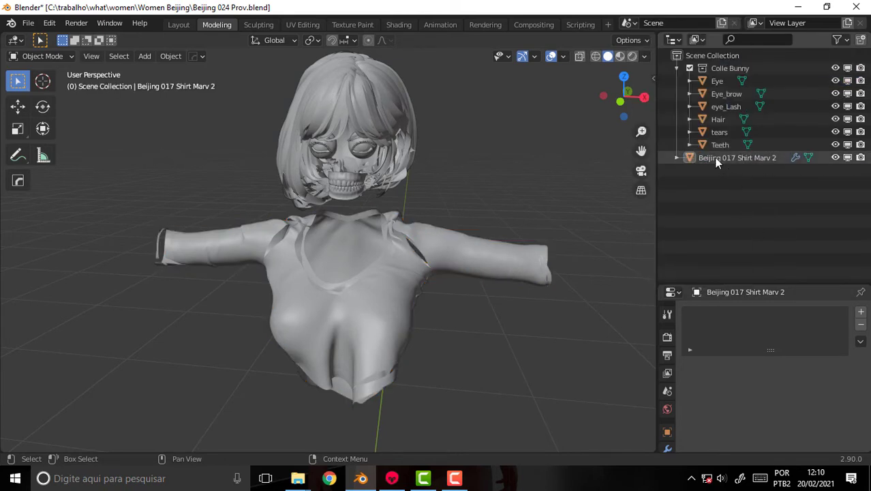
drag(716, 157, 725, 70)
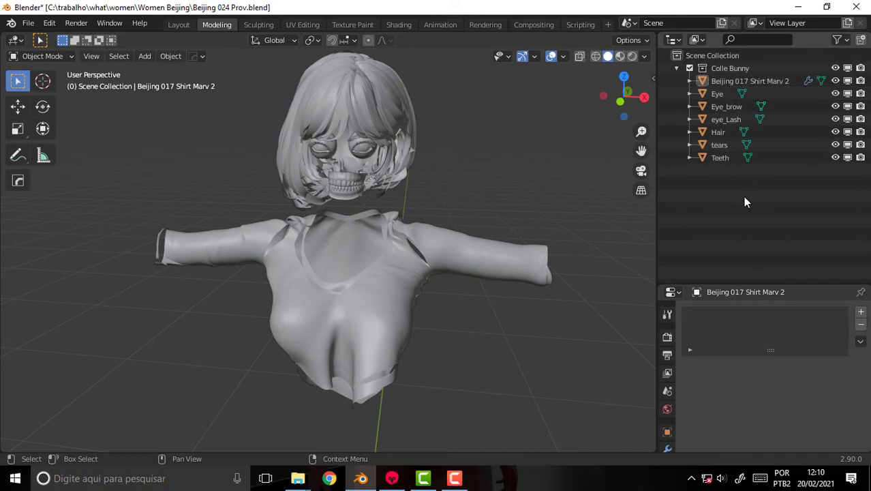
Export the Blender scene as Beijing 024 Prov.fbx into the Women Beijing folder.
click(30, 28)
mouse_move(47, 208)
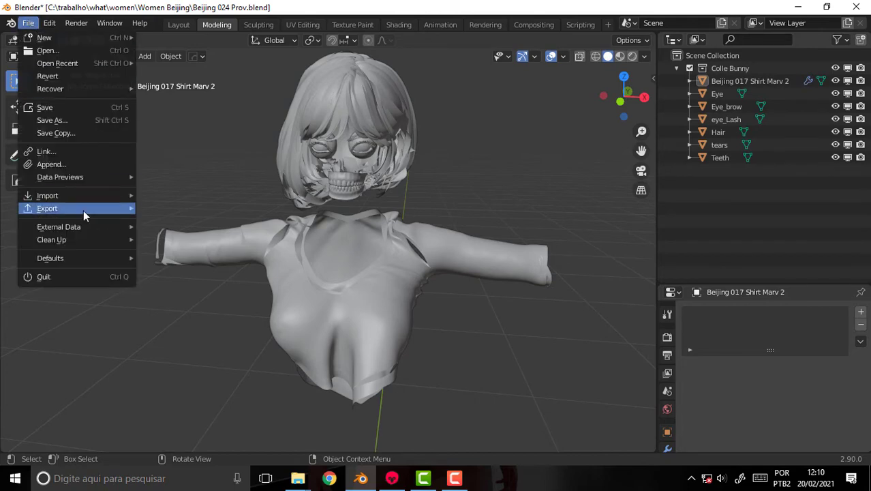
click(225, 285)
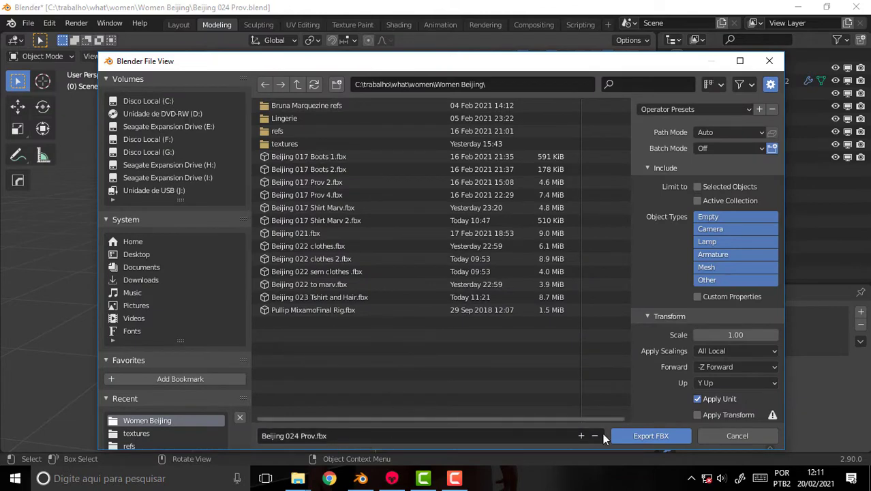
click(654, 436)
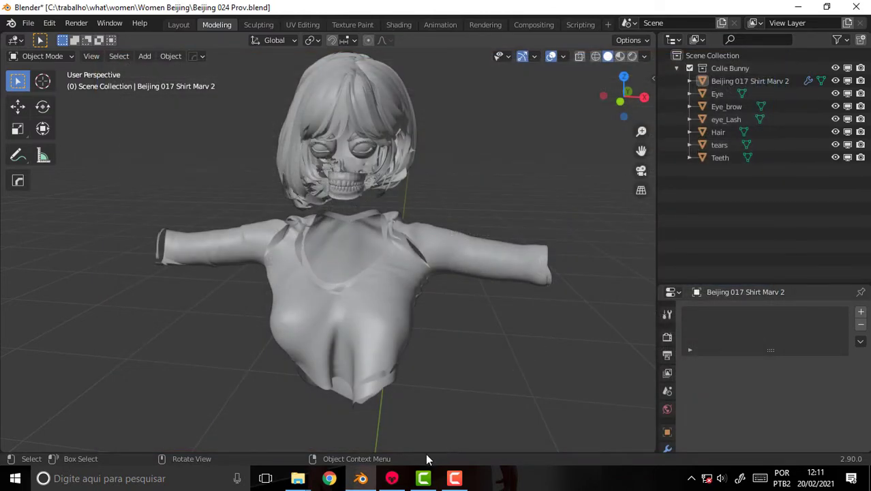
In Toolbag's Scene panel, nest Syn_Hair.001 under Beijing_Clothes.
click(392, 478)
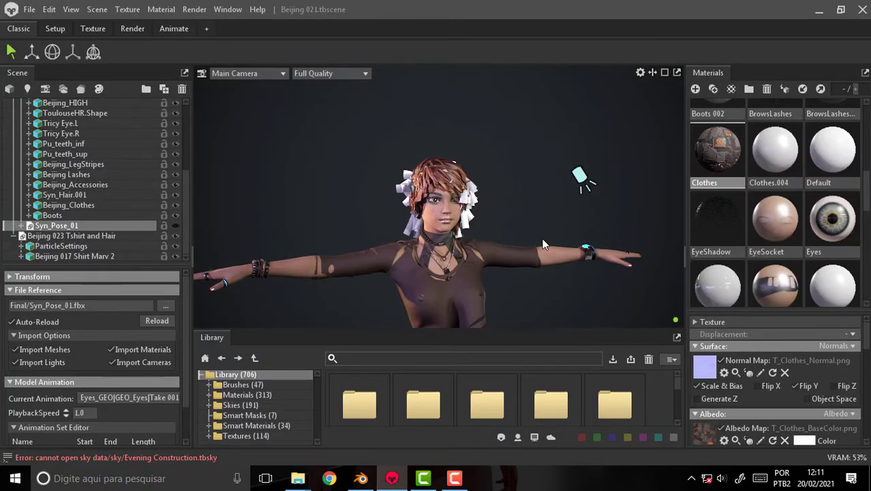
scroll(541, 197, up, 3)
scroll(541, 191, up, 3)
scroll(539, 187, up, 3)
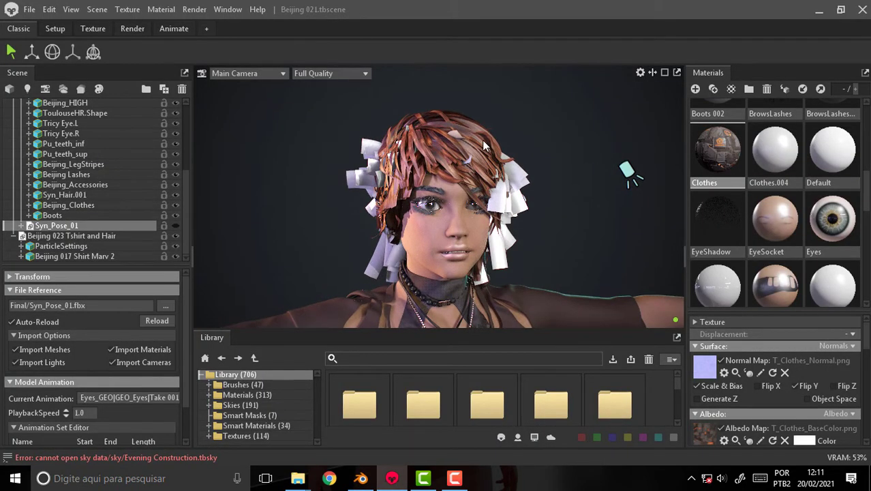
click(482, 139)
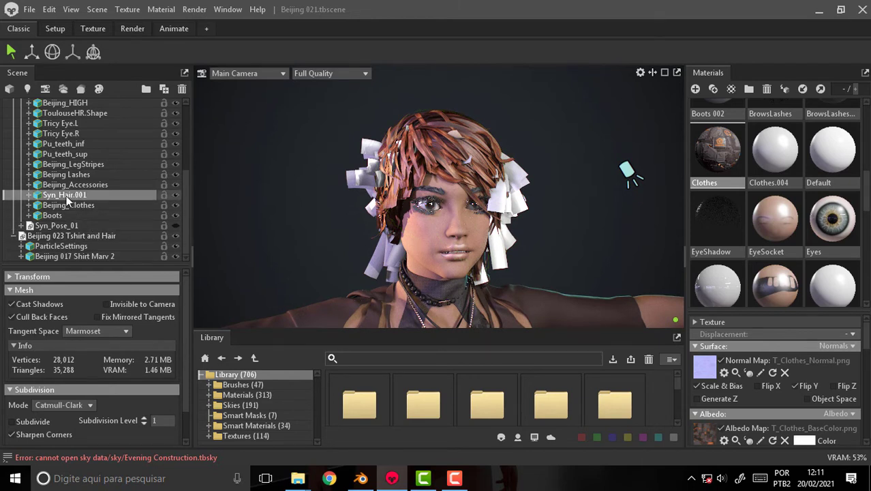
drag(66, 196, 95, 202)
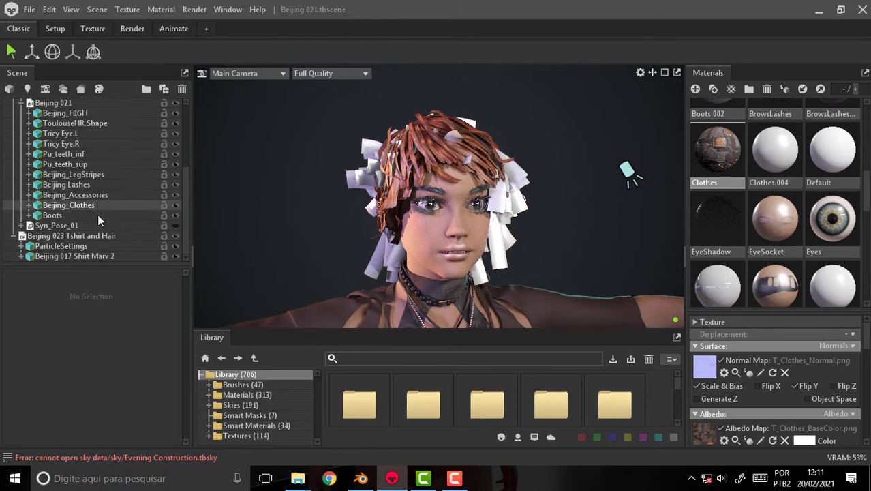
Delete Syn_Pose_01, Beijing_Clothes and Beijing_Lashes from the scene.
click(56, 225)
click(175, 226)
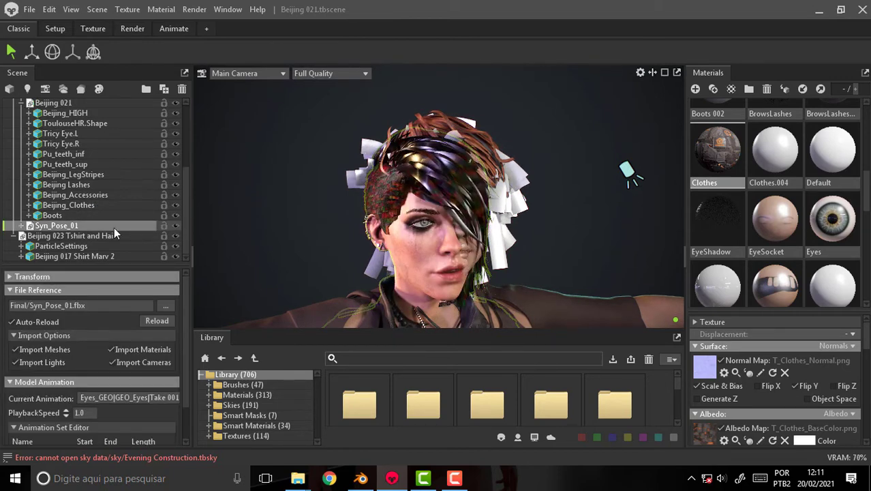
right_click(73, 225)
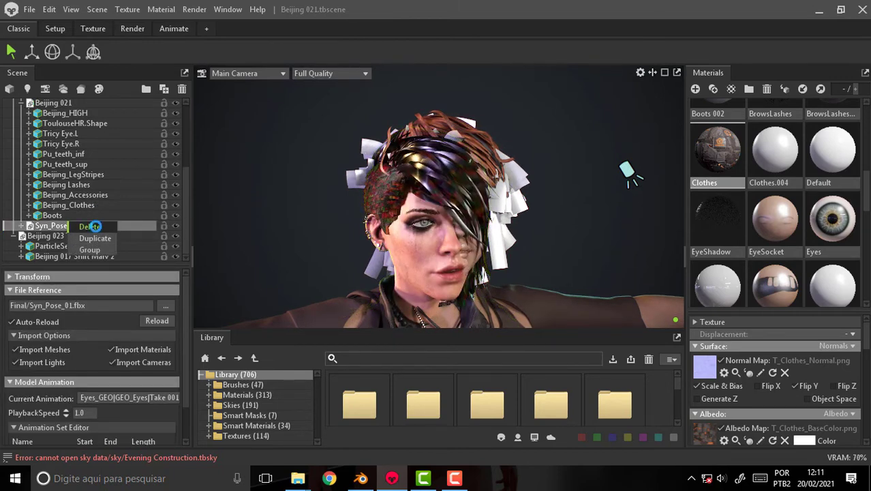
click(94, 226)
click(73, 216)
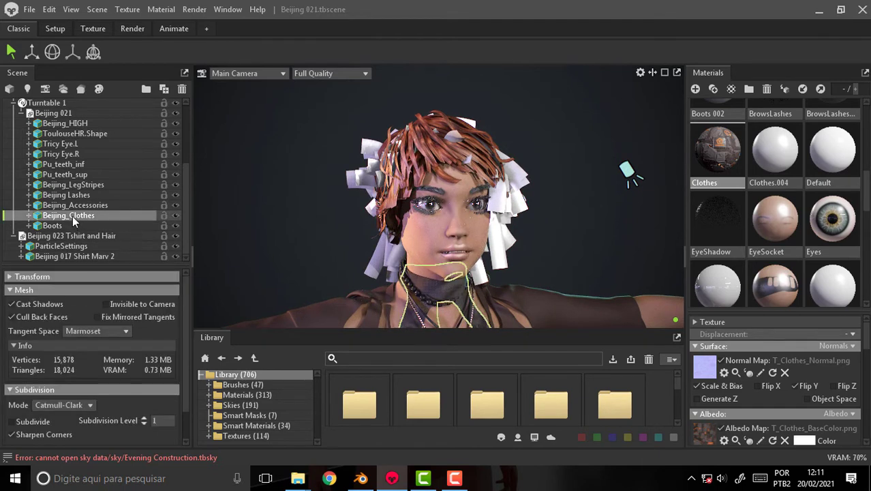
right_click(73, 216)
click(101, 219)
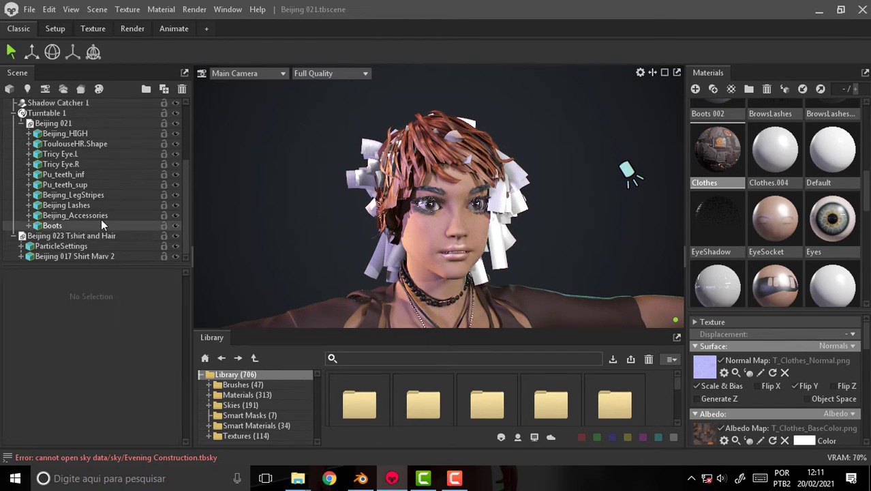
click(73, 204)
right_click(73, 204)
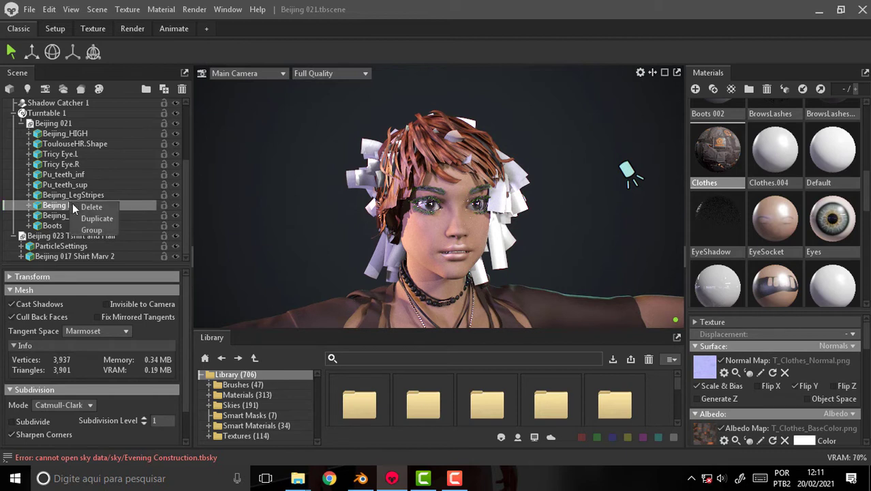
click(92, 207)
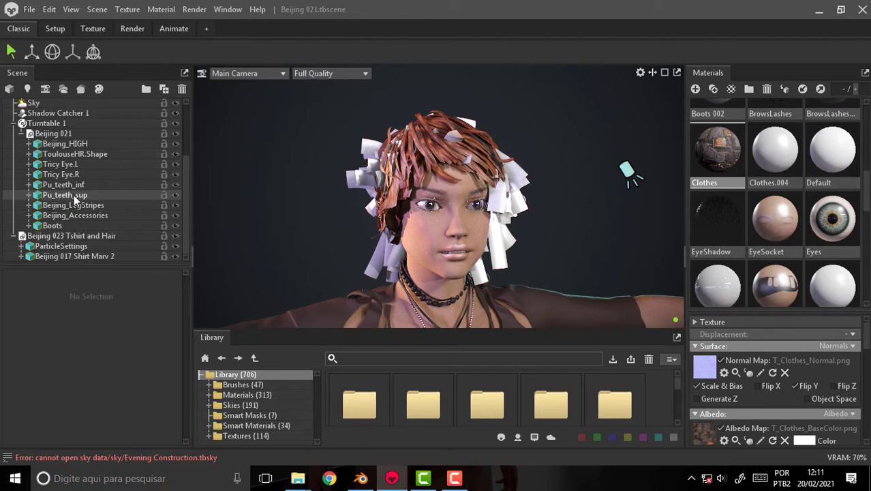
Delete both teeth objects, Pu_teeth_sup and Pu_teeth_inf.
click(75, 196)
right_click(79, 196)
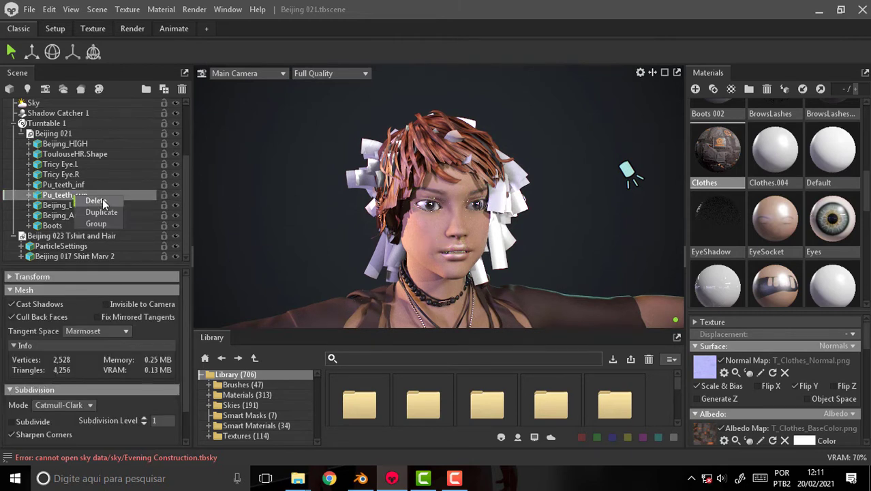
click(103, 202)
click(69, 196)
right_click(68, 195)
click(97, 198)
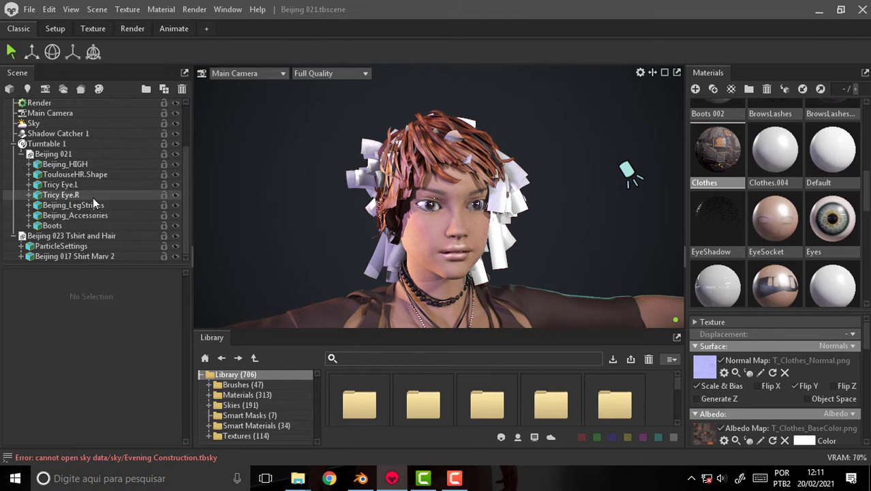
Delete Tricy Eye.R, Tricy Eye.L and the brown ToulouseHR.Shape hair.
click(64, 195)
right_click(64, 195)
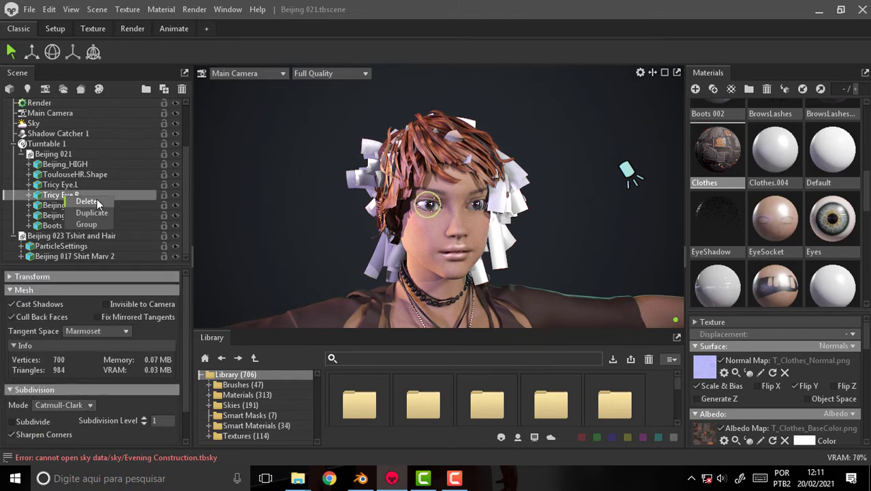
click(96, 199)
click(63, 195)
right_click(63, 195)
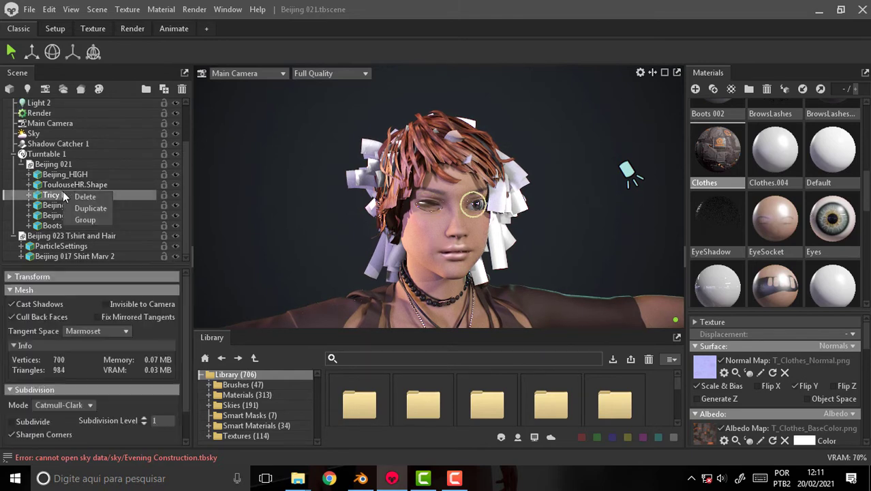
click(80, 194)
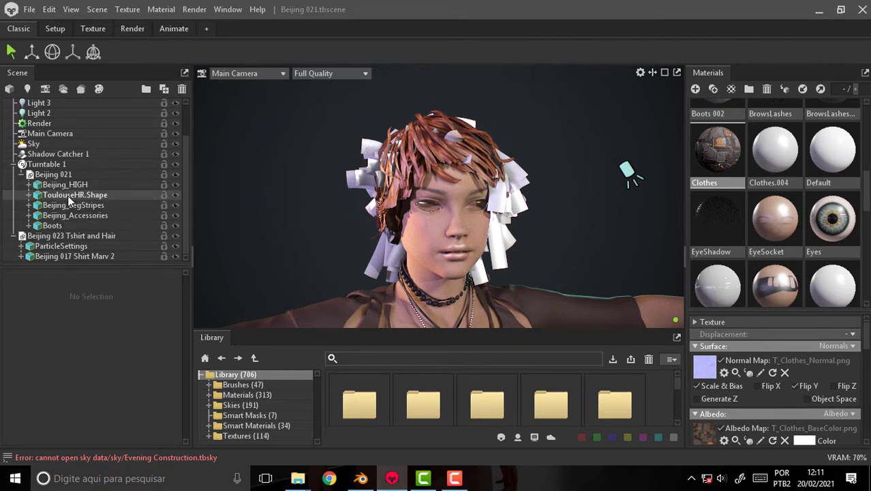
click(68, 196)
right_click(68, 195)
click(90, 201)
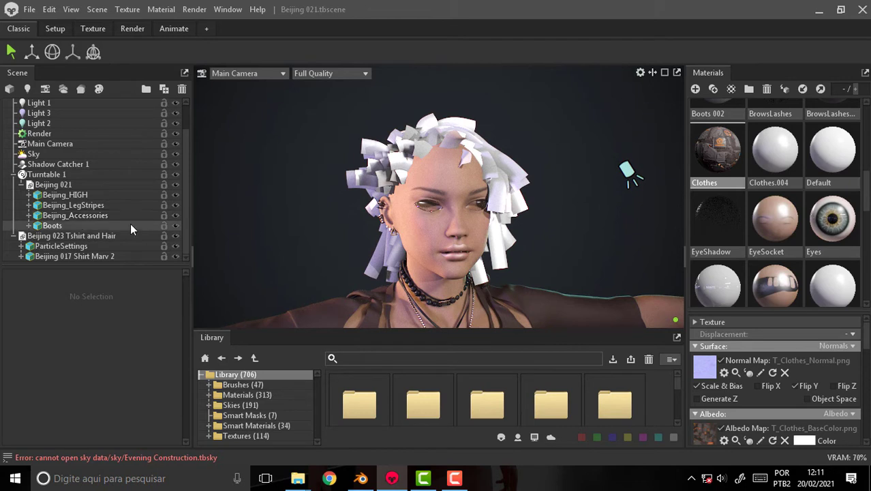
Delete the Beijing 023 Tshirt and Hair import, leaving a bald body.
click(64, 247)
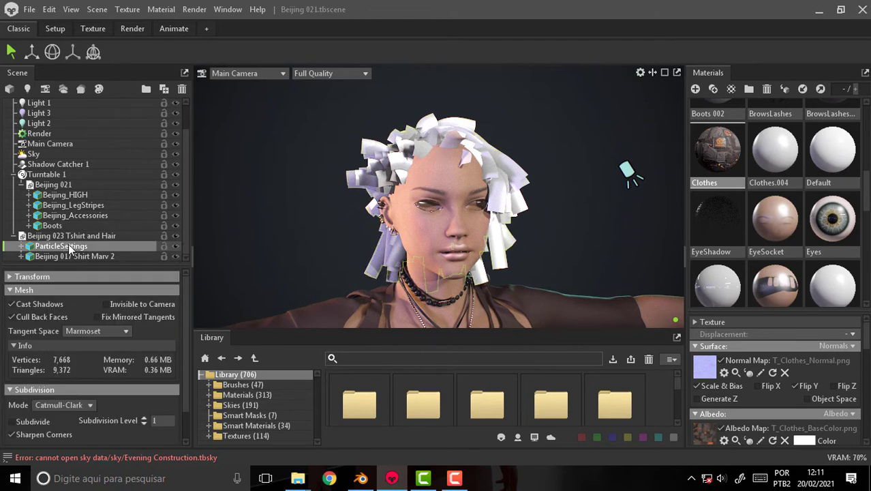
click(68, 236)
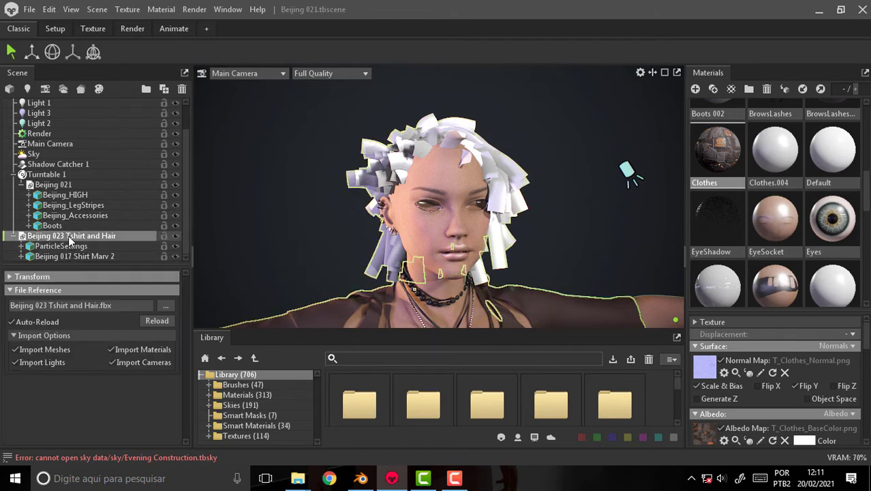
right_click(76, 235)
click(101, 241)
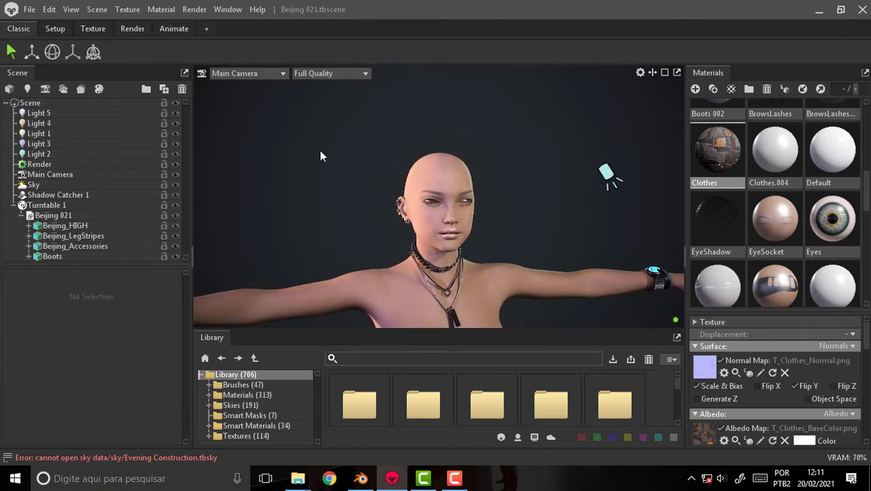
scroll(317, 144, down, 2)
scroll(313, 131, up, 2)
scroll(308, 125, up, 1)
scroll(307, 120, up, 1)
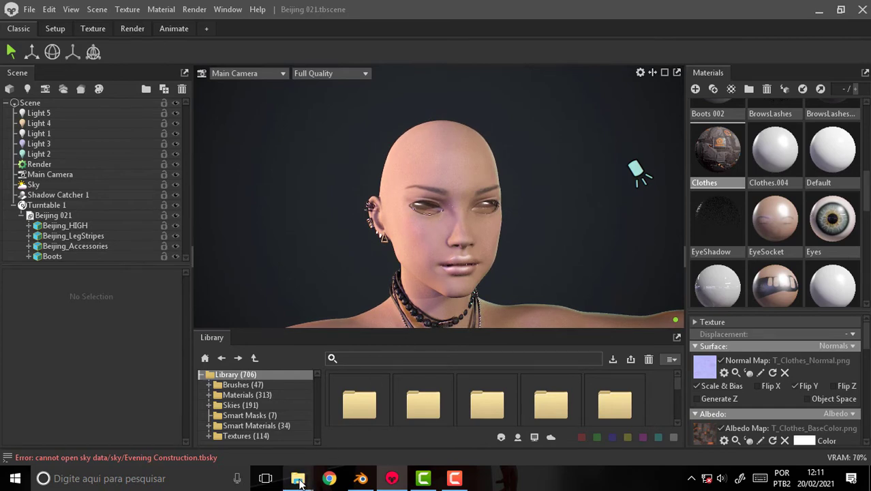
Open the women folder in File Explorer.
mouse_move(298, 478)
click(256, 436)
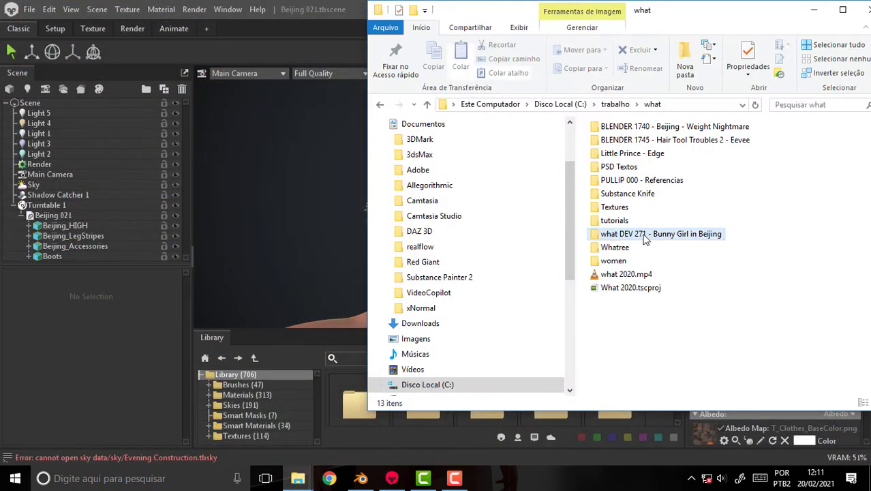
double_click(616, 260)
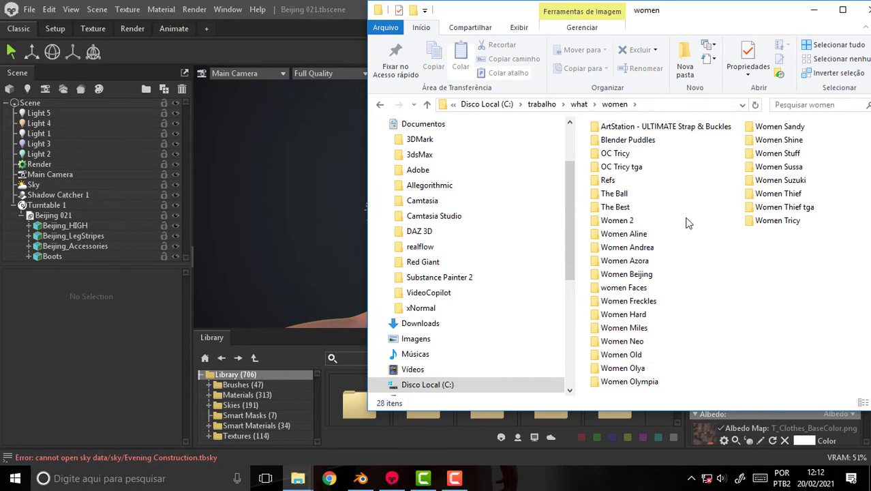
double_click(700, 16)
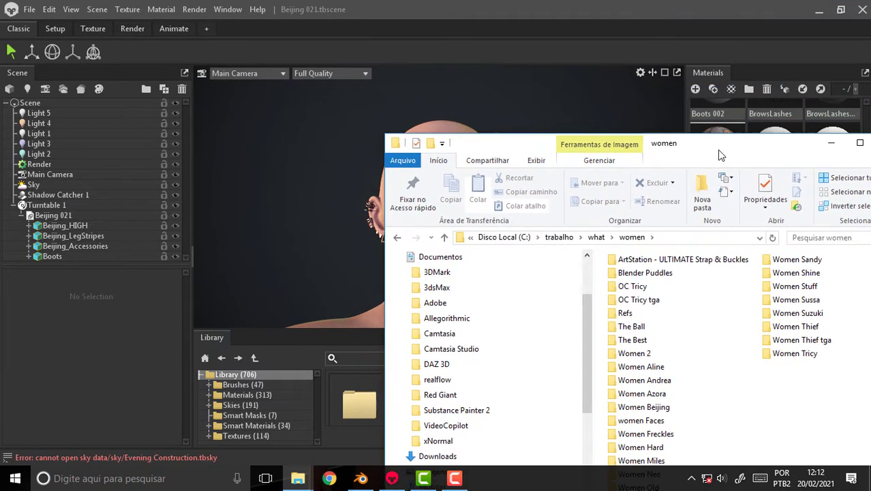
Back in Toolbag, collapse the Beijing 021 group in the Scene panel.
click(669, 23)
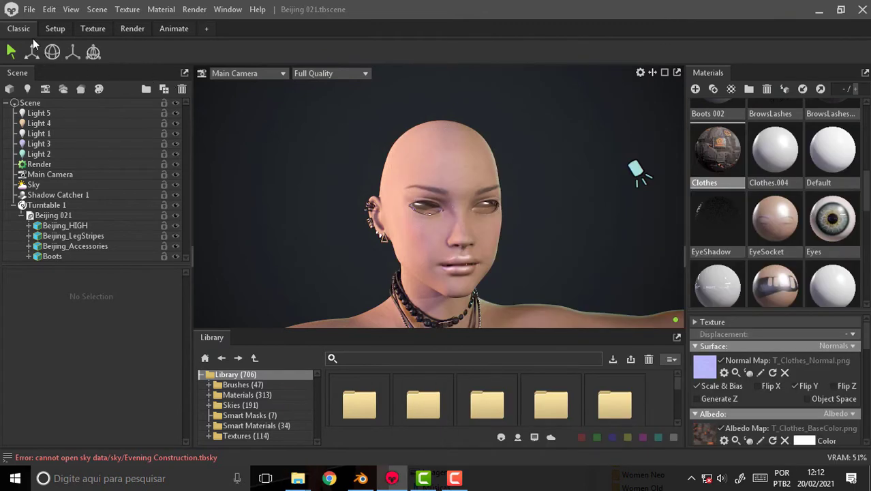
click(20, 216)
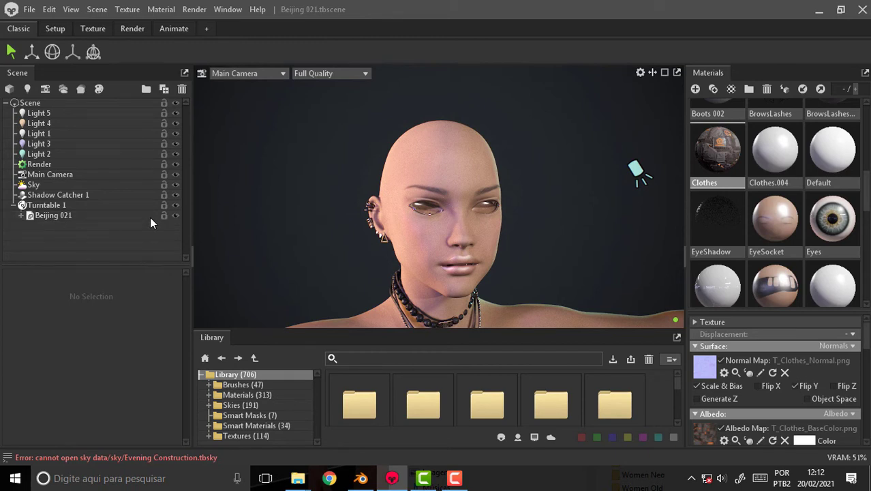
click(29, 9)
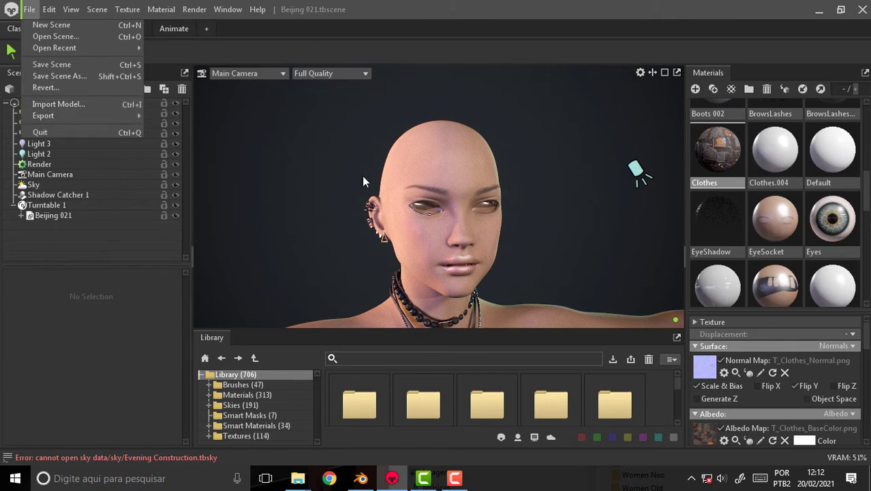
mouse_move(297, 478)
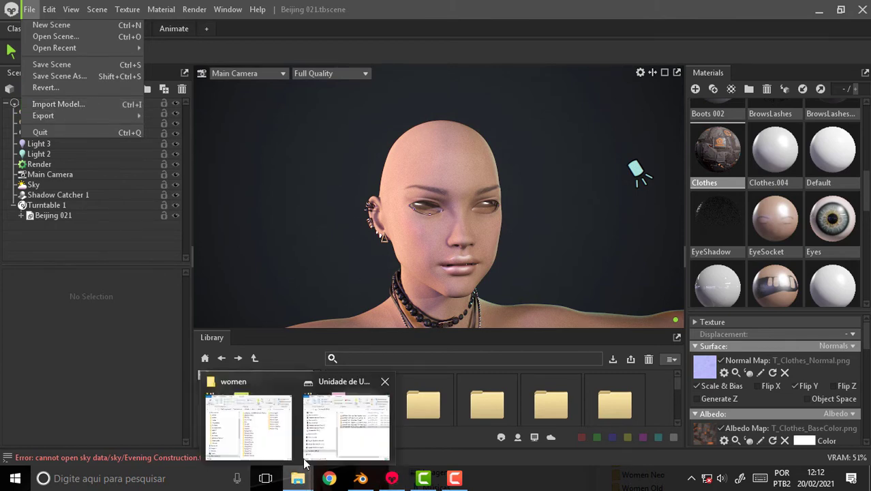
In File Explorer, navigate to what > women > Refs > Bunny Girl by G BIN.
click(249, 416)
drag(729, 147, 736, 50)
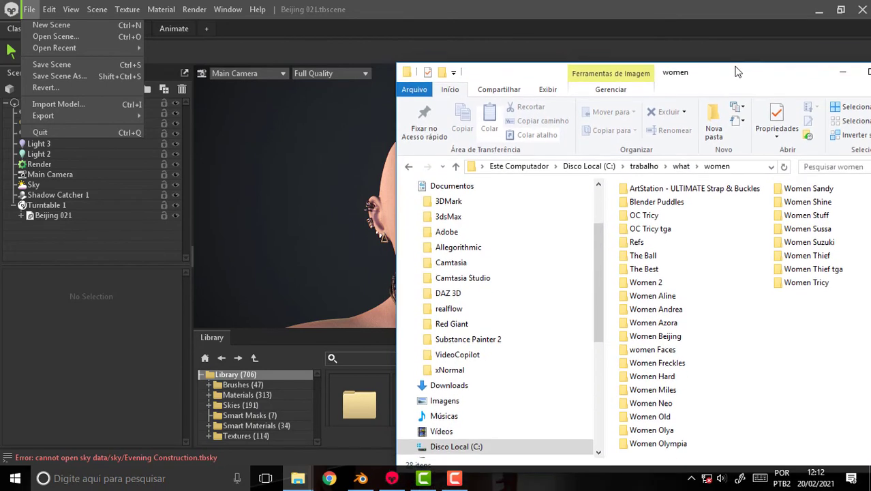
click(679, 142)
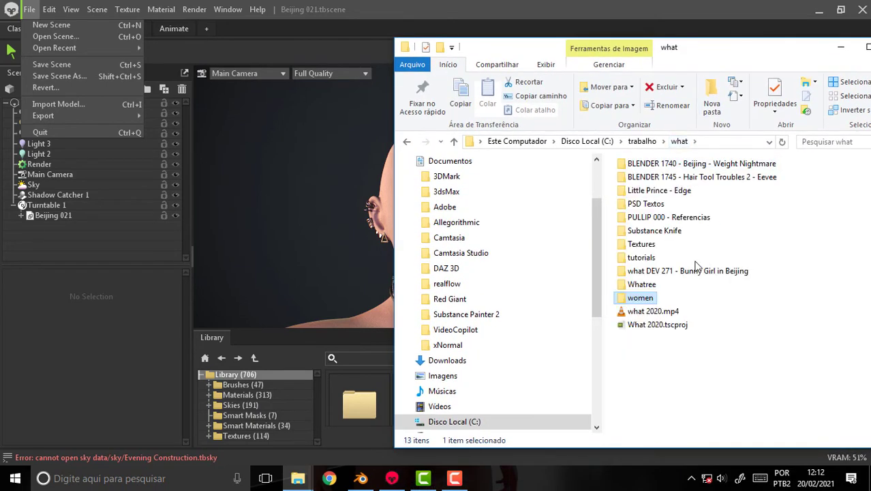
double_click(647, 298)
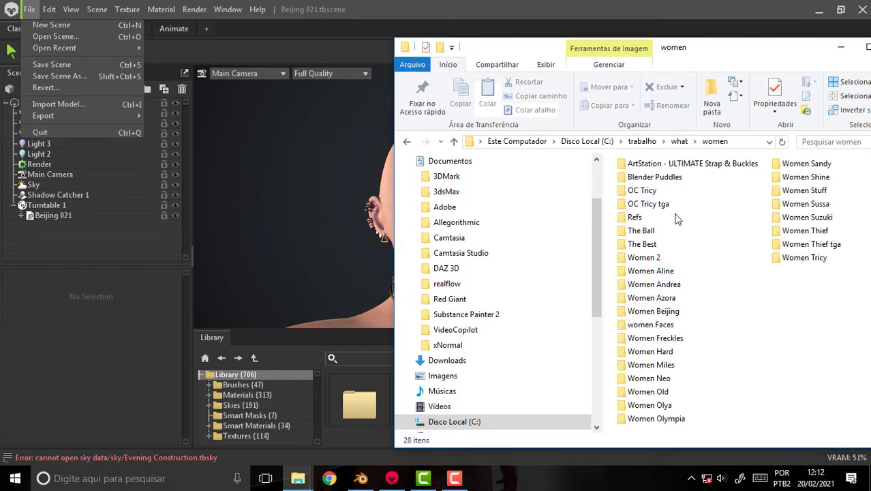
double_click(644, 216)
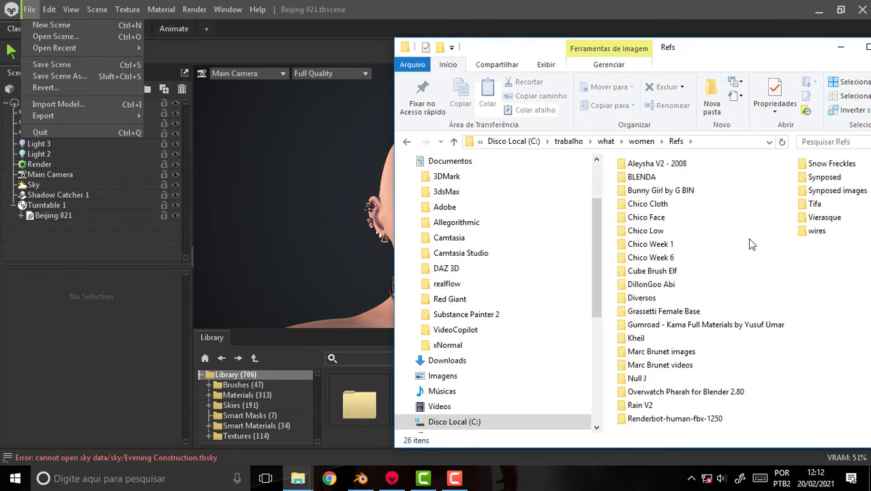
double_click(658, 190)
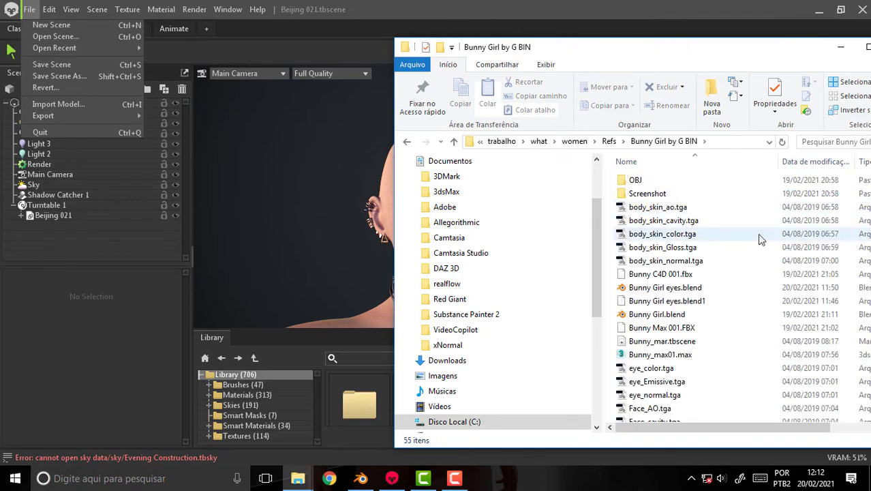
Drag Bunny_mar.tbscene onto the Toolbag viewport to load it.
scroll(759, 233, down, 3)
scroll(706, 210, up, 1)
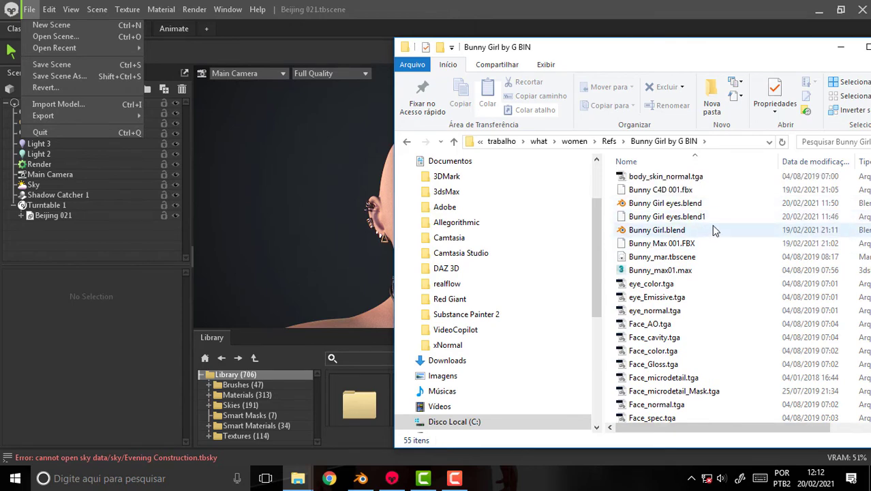
scroll(714, 227, up, 2)
scroll(714, 227, down, 1)
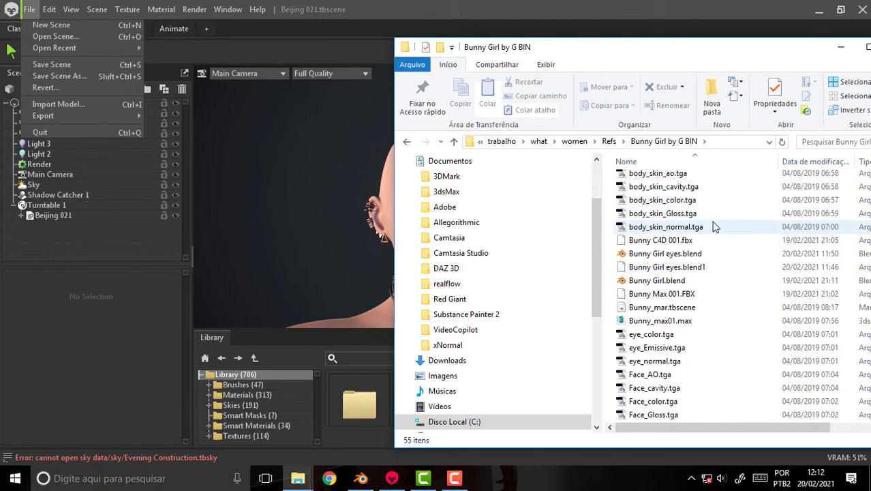
scroll(714, 252, down, 1)
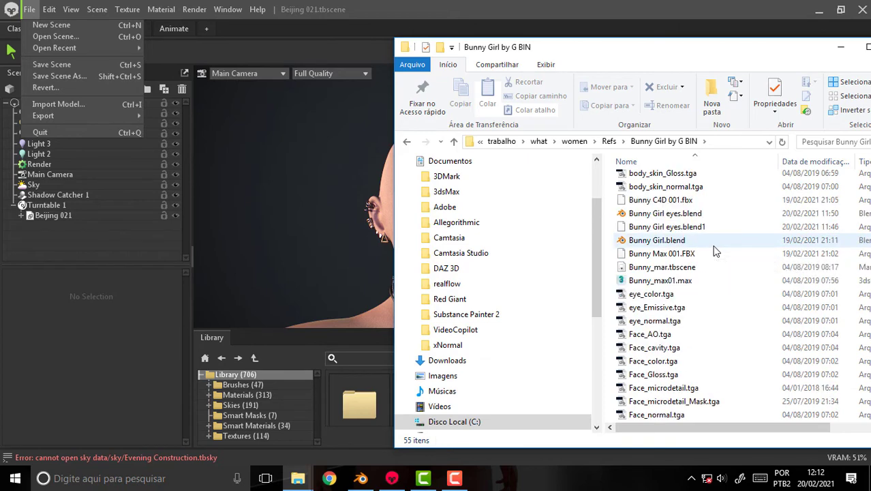
scroll(714, 252, down, 3)
scroll(714, 252, up, 2)
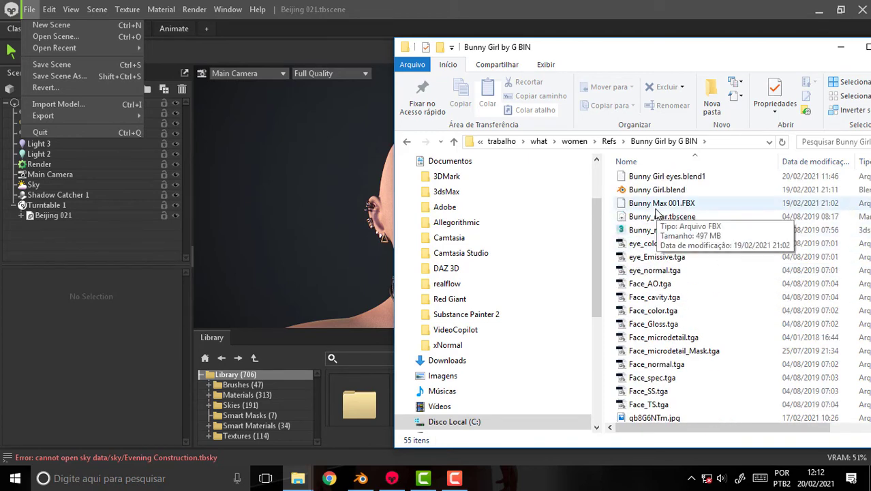
click(658, 221)
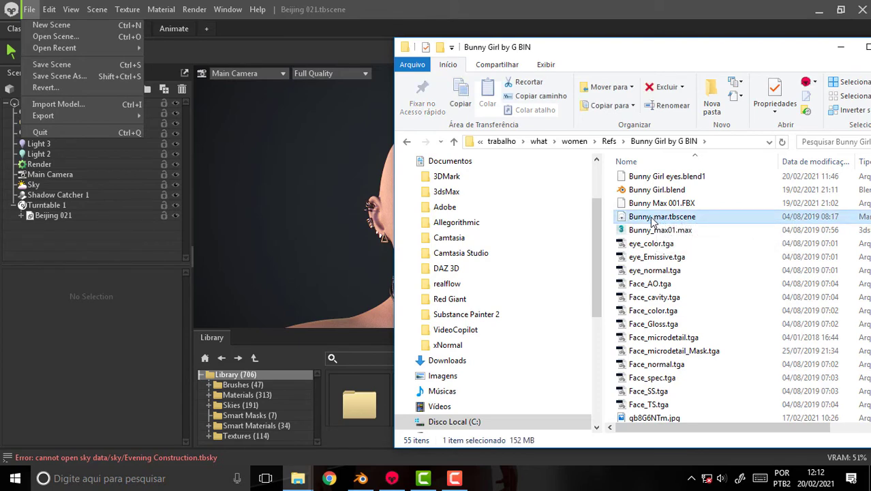
drag(293, 167, 296, 170)
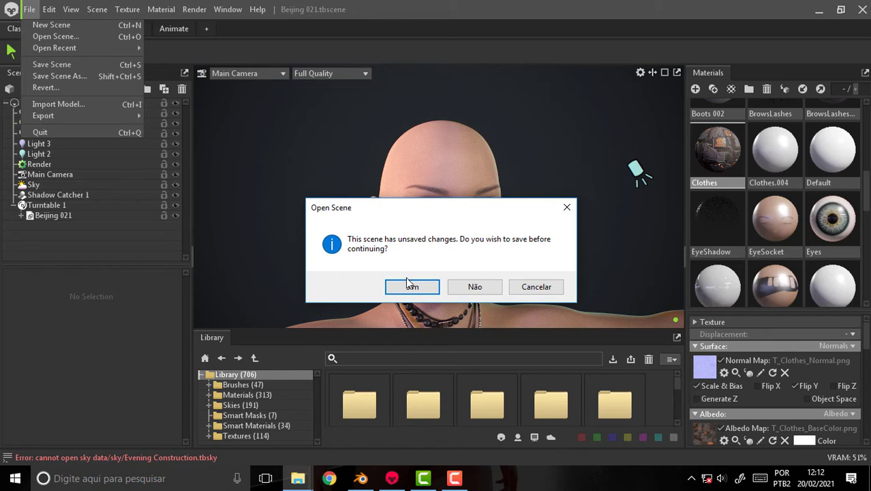
Cancel the save prompt, then cancel an Import Model browse to Bunny Girl by G BIN.
click(539, 286)
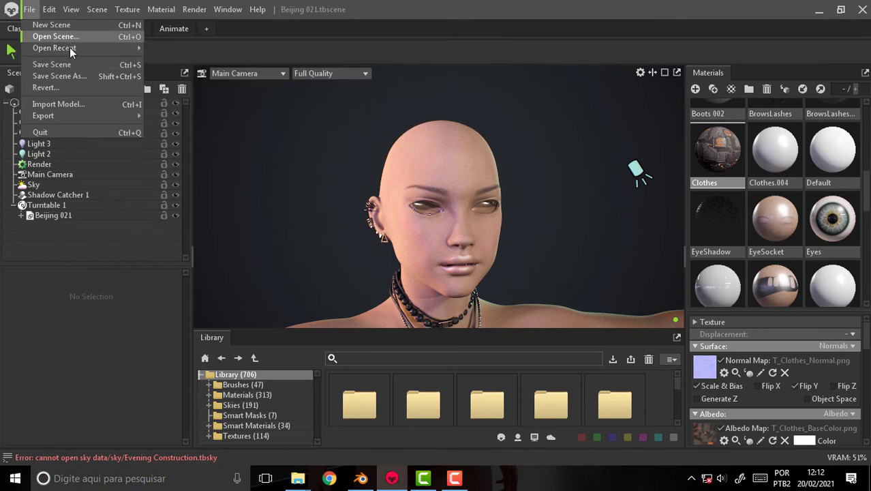
click(71, 103)
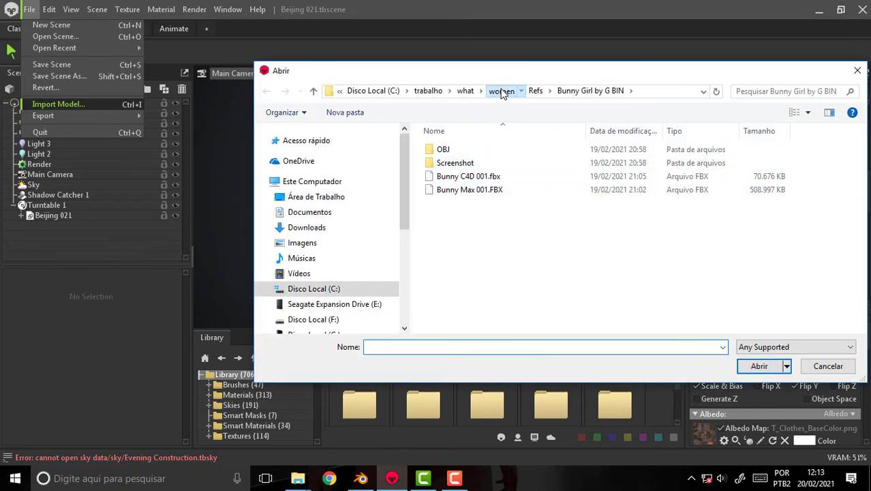
click(501, 91)
click(502, 91)
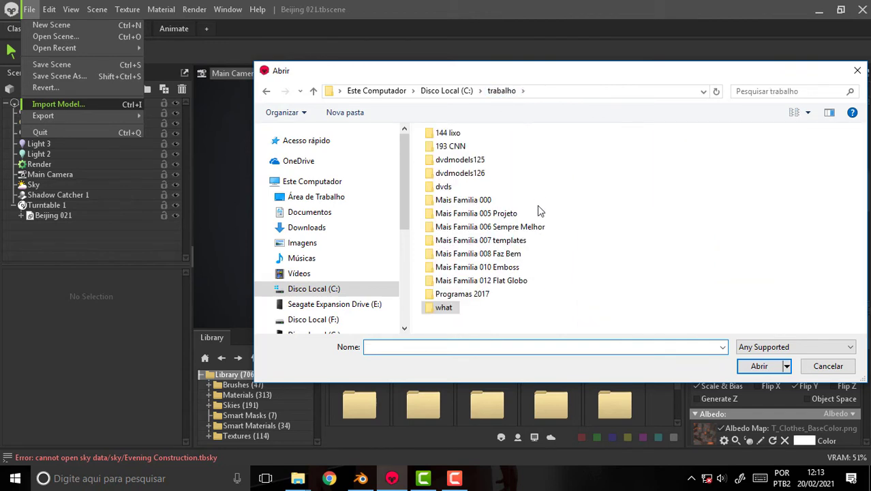
double_click(448, 308)
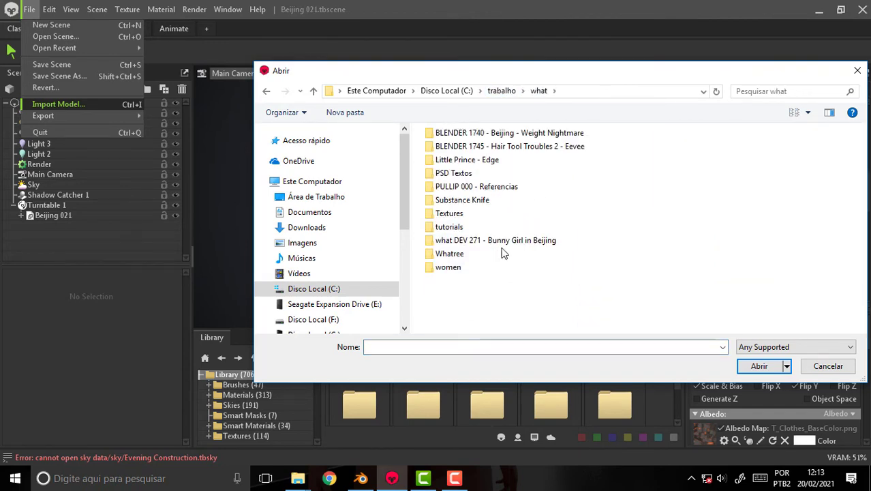
double_click(455, 267)
double_click(731, 177)
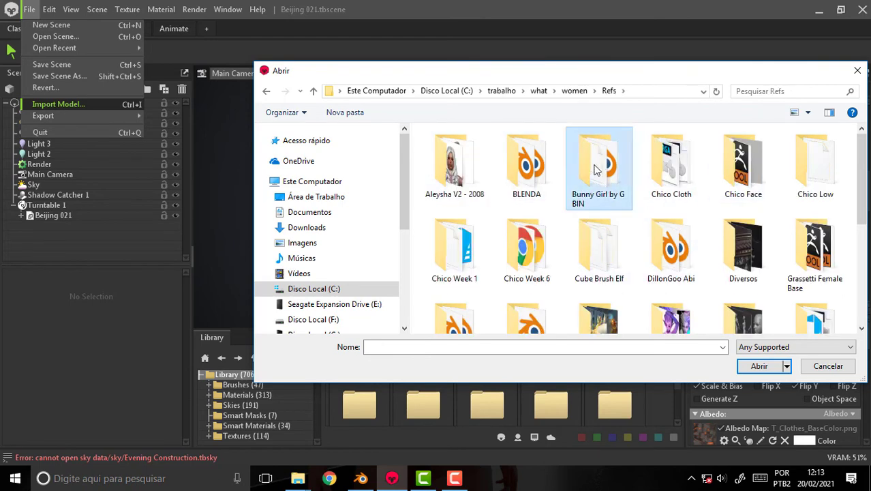
double_click(598, 170)
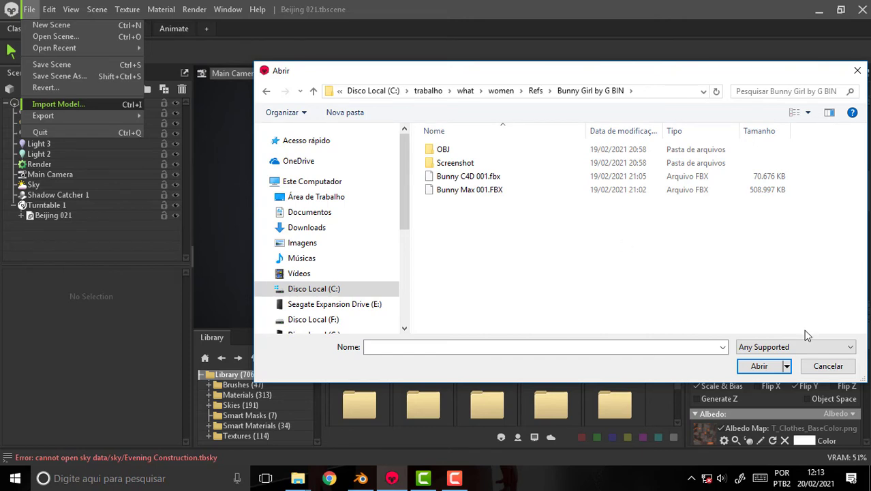
click(829, 369)
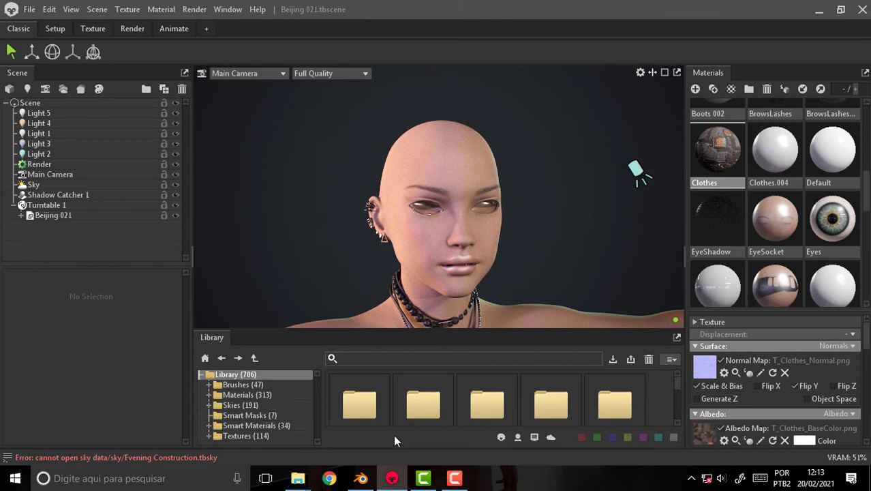
mouse_move(298, 479)
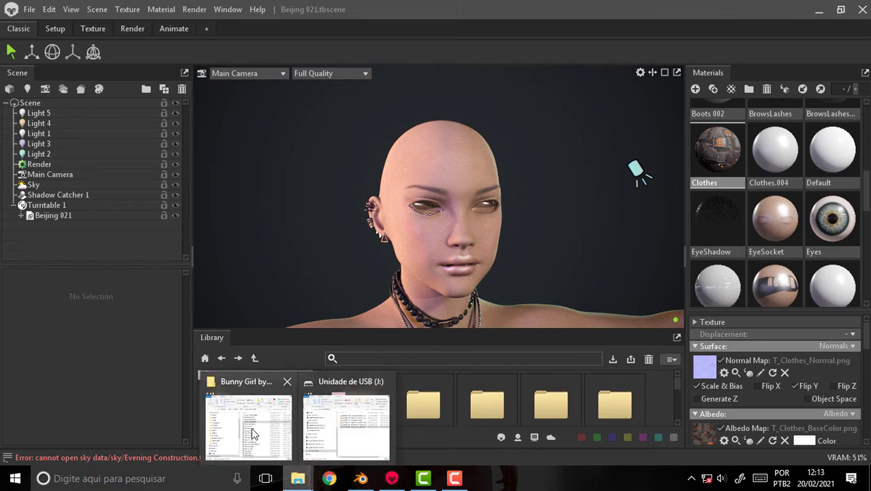
Drag Beijing 024 Prov.fbx from women > Women Beijing into the Toolbag viewport.
click(253, 433)
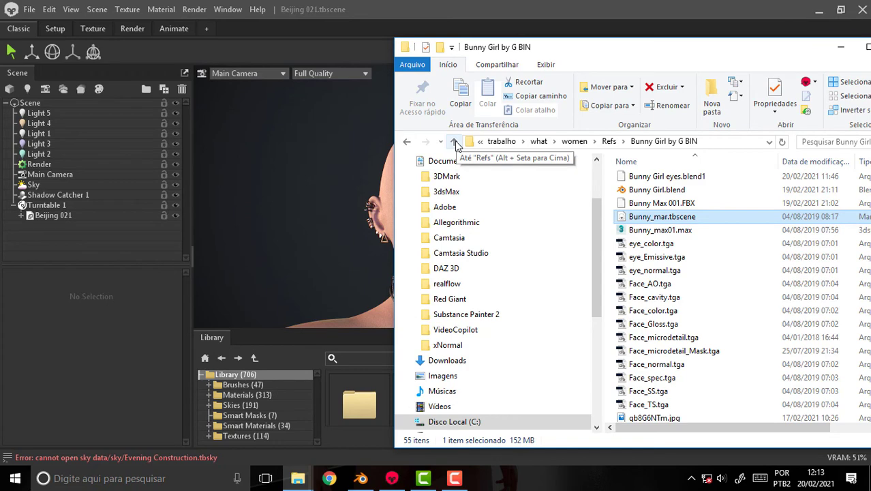
click(454, 141)
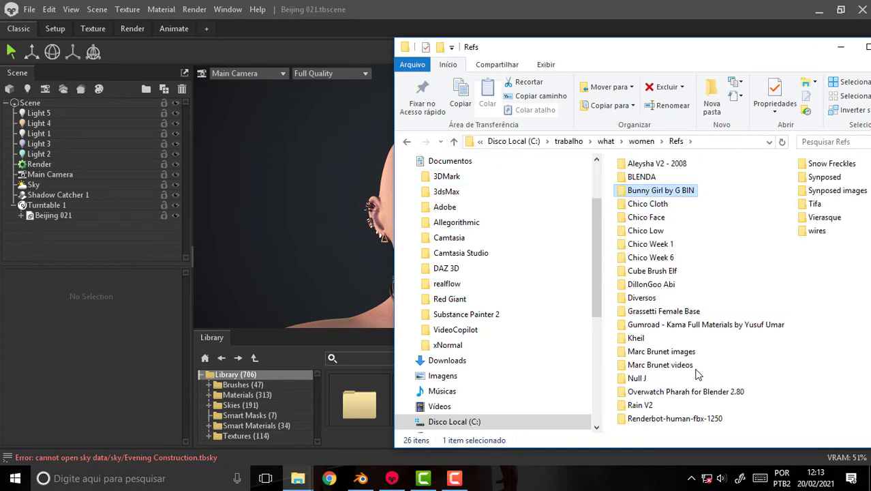
click(454, 142)
double_click(662, 310)
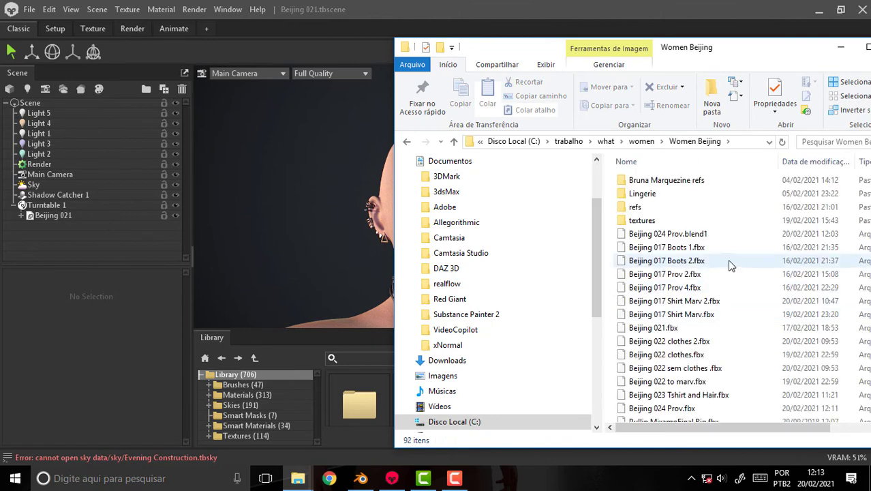
scroll(742, 261, up, 2)
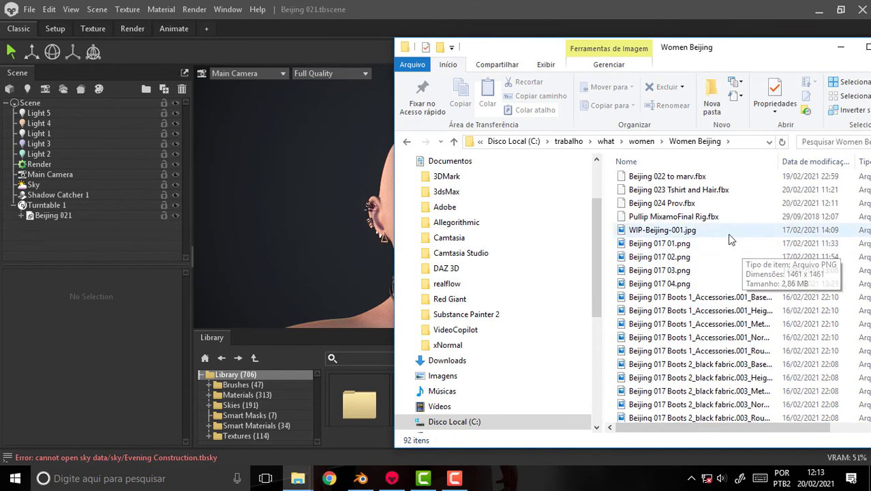
drag(688, 243, 665, 246)
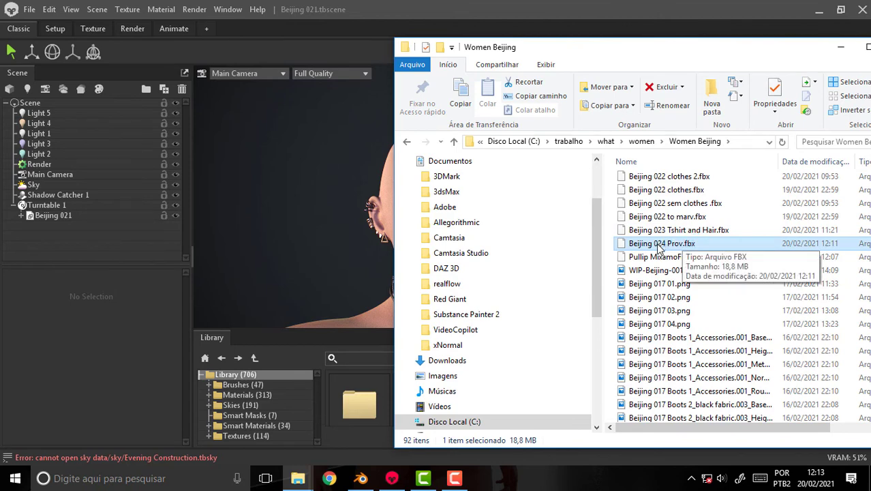
double_click(662, 244)
click(478, 337)
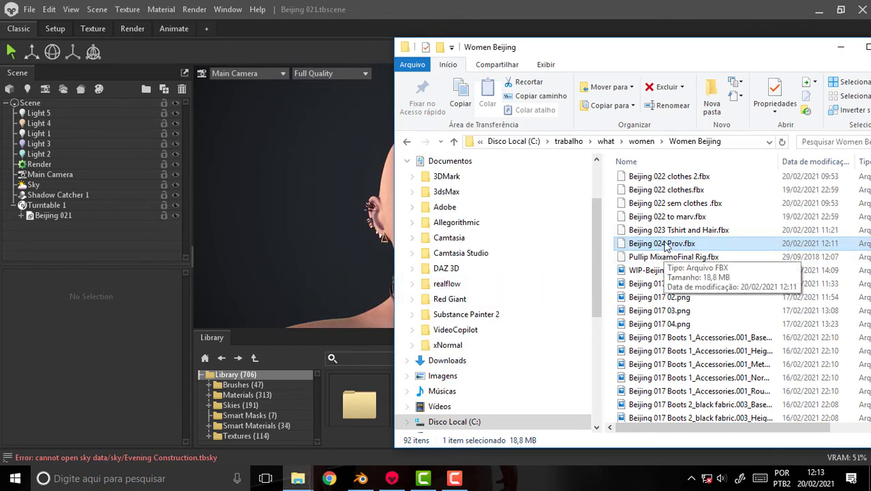
mouse_move(662, 243)
mouse_down()
mouse_move(316, 146)
mouse_move(332, 154)
mouse_up()
click(375, 41)
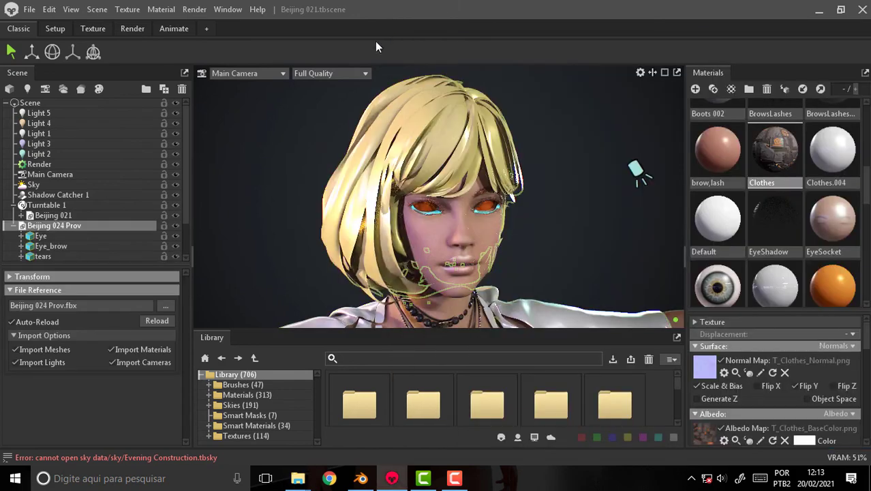
scroll(553, 154, down, 2)
scroll(566, 155, down, 2)
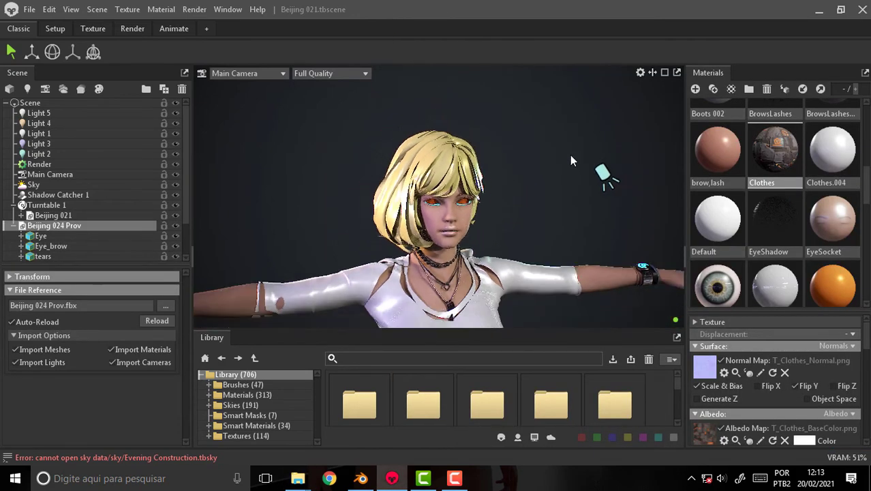
scroll(569, 156, down, 2)
scroll(569, 159, down, 1)
scroll(568, 156, up, 2)
scroll(566, 156, up, 2)
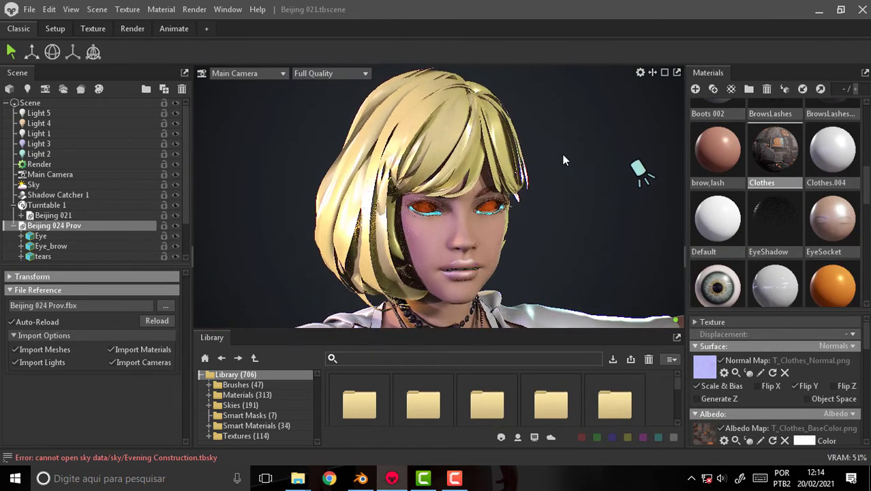
scroll(562, 154, up, 2)
scroll(558, 151, up, 2)
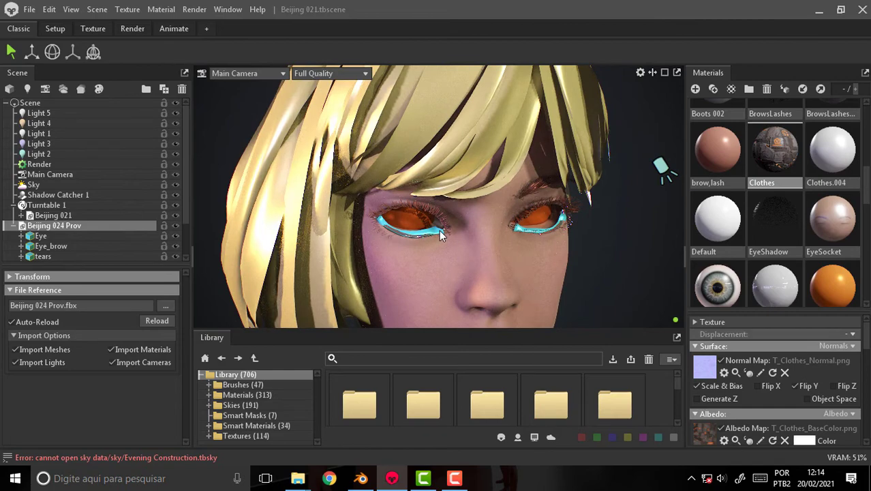
scroll(444, 235, up, 2)
scroll(443, 235, up, 2)
scroll(443, 236, up, 1)
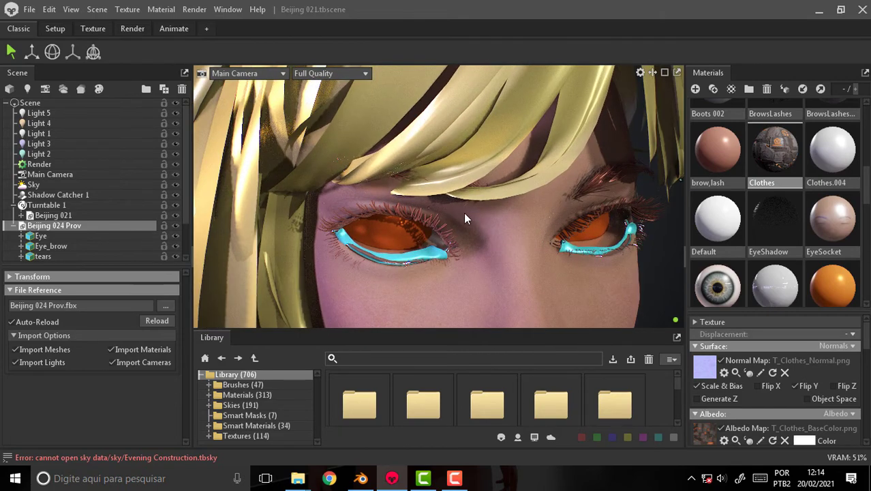
scroll(473, 202, down, 2)
scroll(483, 204, down, 2)
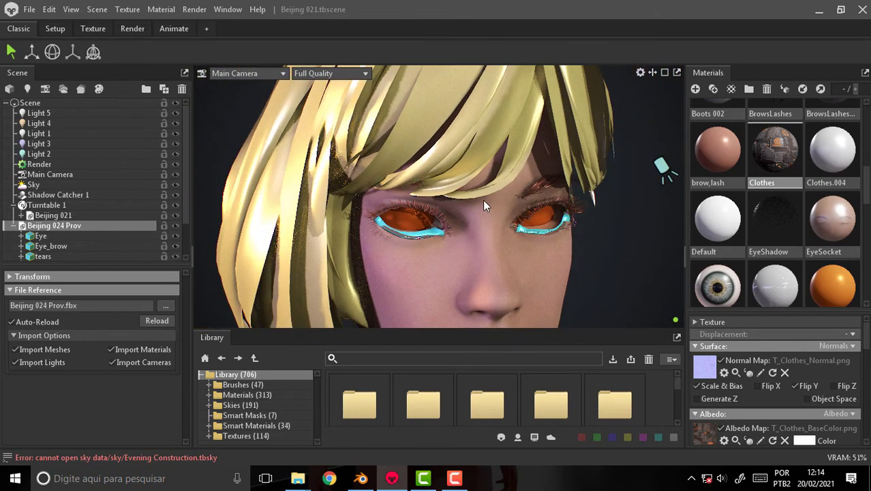
scroll(484, 206, down, 1)
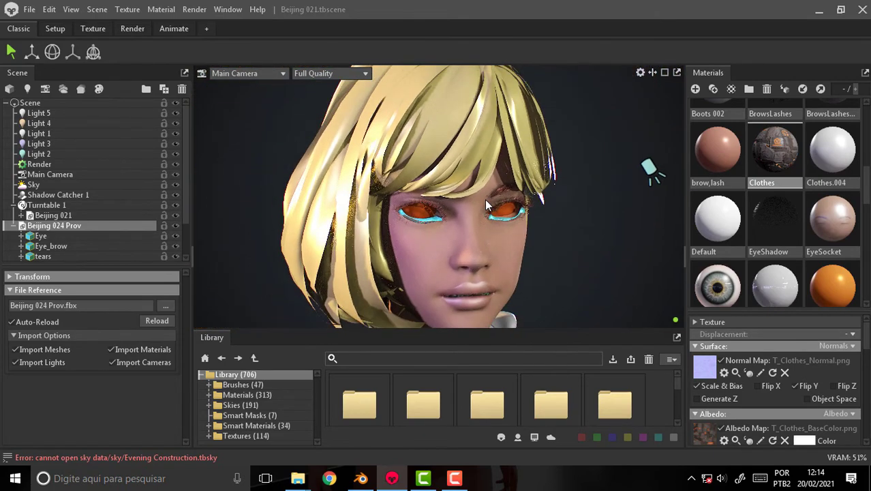
scroll(485, 199, down, 1)
scroll(495, 197, down, 1)
scroll(508, 197, down, 1)
scroll(510, 193, up, 1)
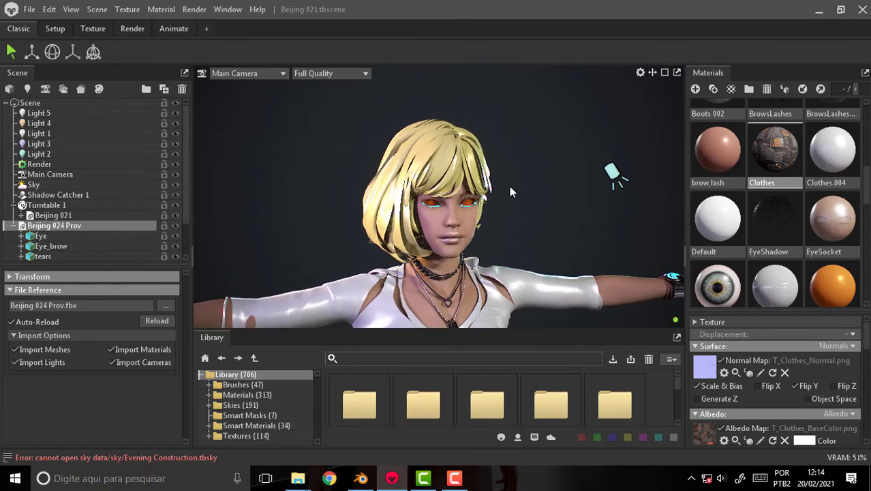
scroll(509, 186, up, 1)
scroll(614, 149, down, 2)
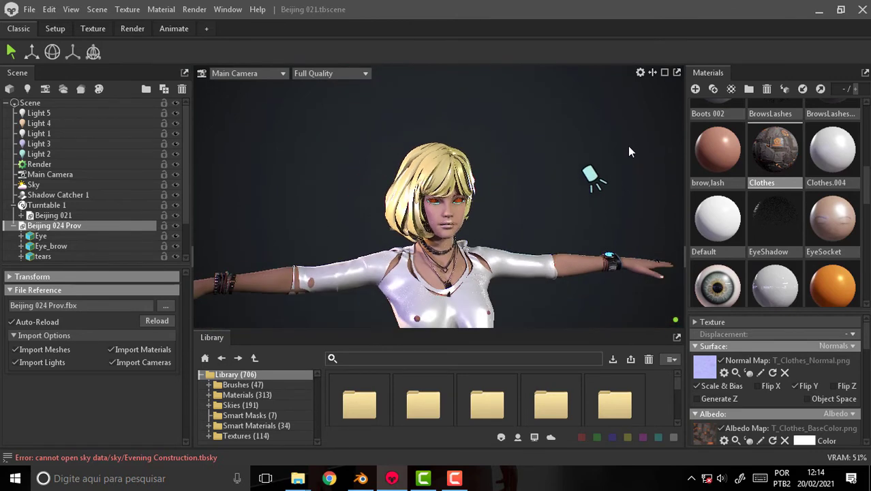
scroll(624, 146, down, 1)
middle_drag(479, 185, 480, 25)
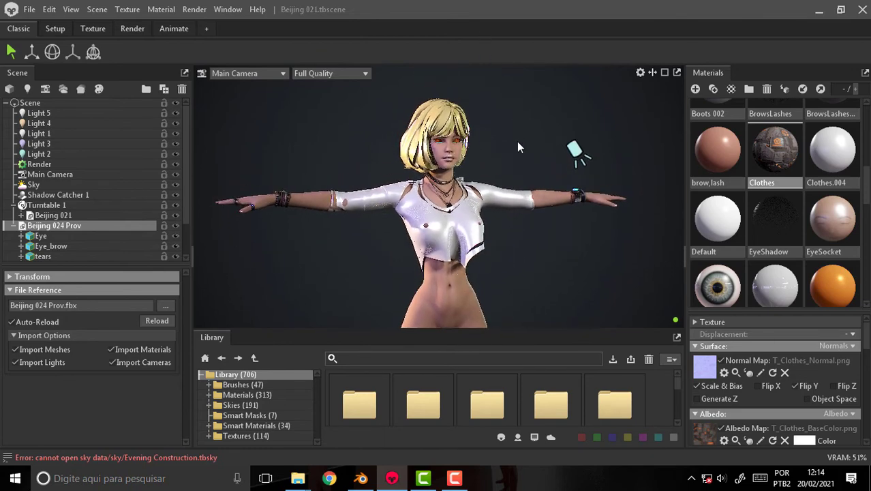
middle_drag(518, 144, 510, 161)
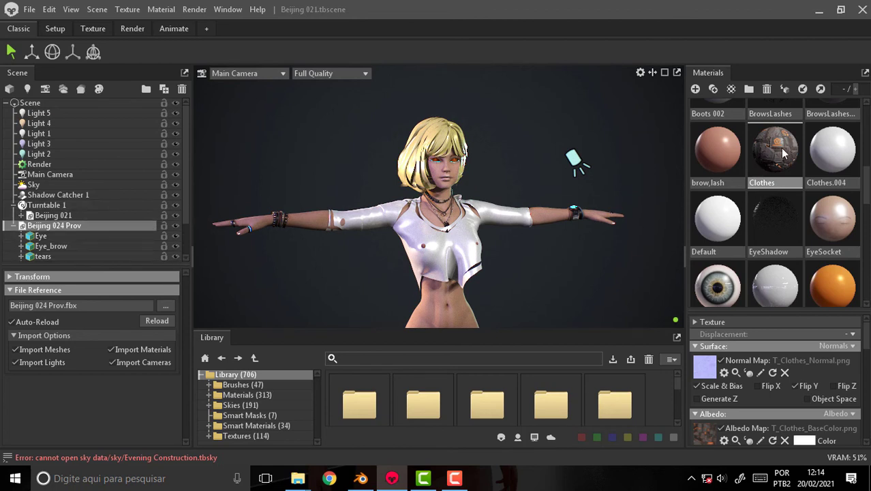
Drop the Clothes material ball onto the crop-top shirt, texturing it including the sleeves.
mouse_move(775, 150)
mouse_down()
mouse_move(474, 276)
mouse_move(517, 229)
mouse_up()
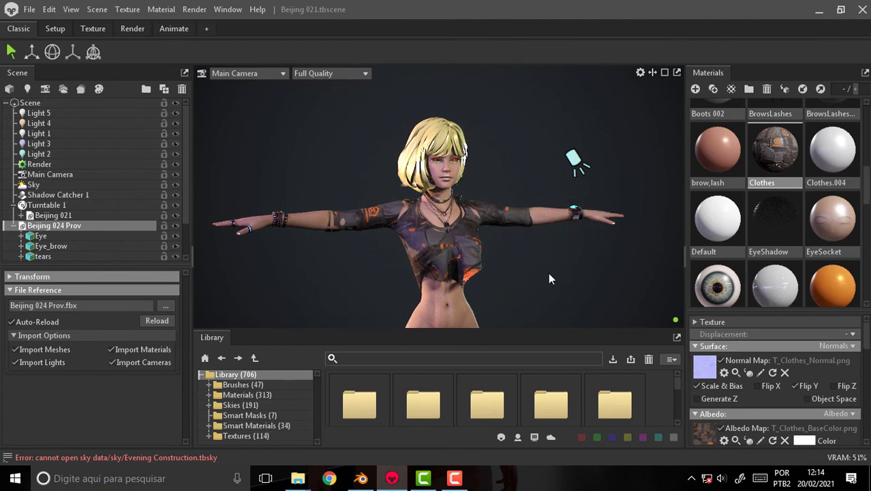
scroll(548, 272, up, 3)
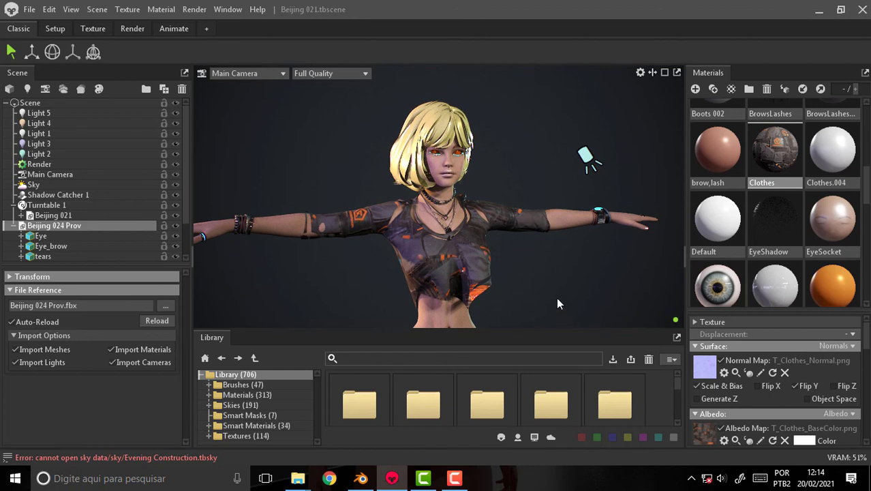
click(455, 480)
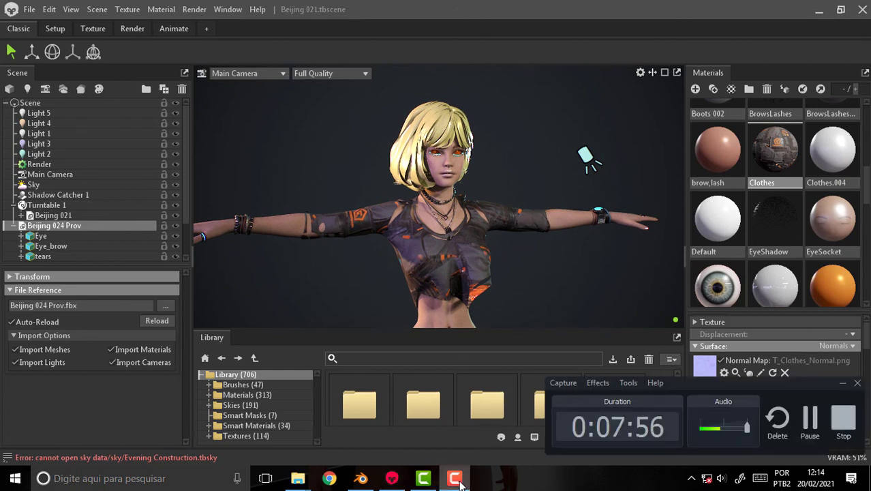
click(455, 479)
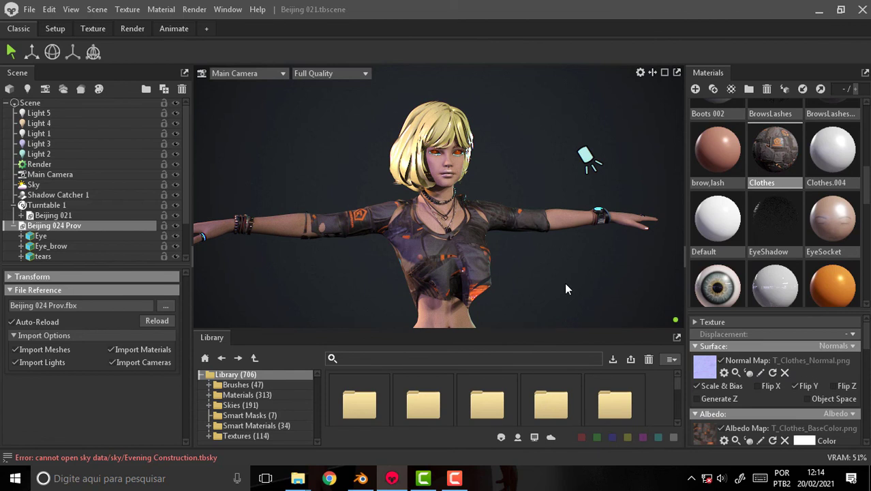